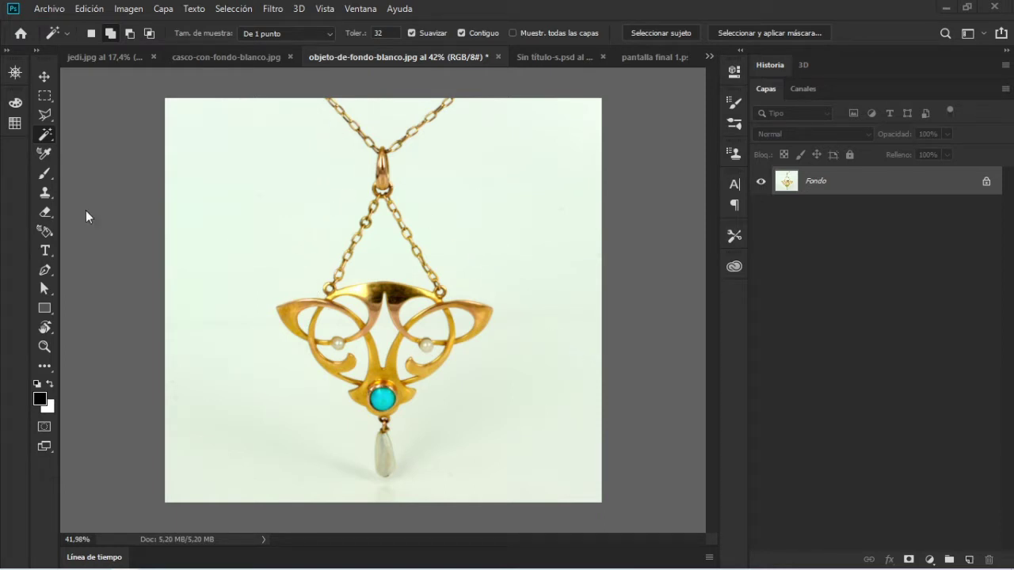
Unlock the layer, delete the pendant's light background with the Magic Wand, then undo it.
right_click(48, 133)
left_click(109, 147)
left_click(986, 183)
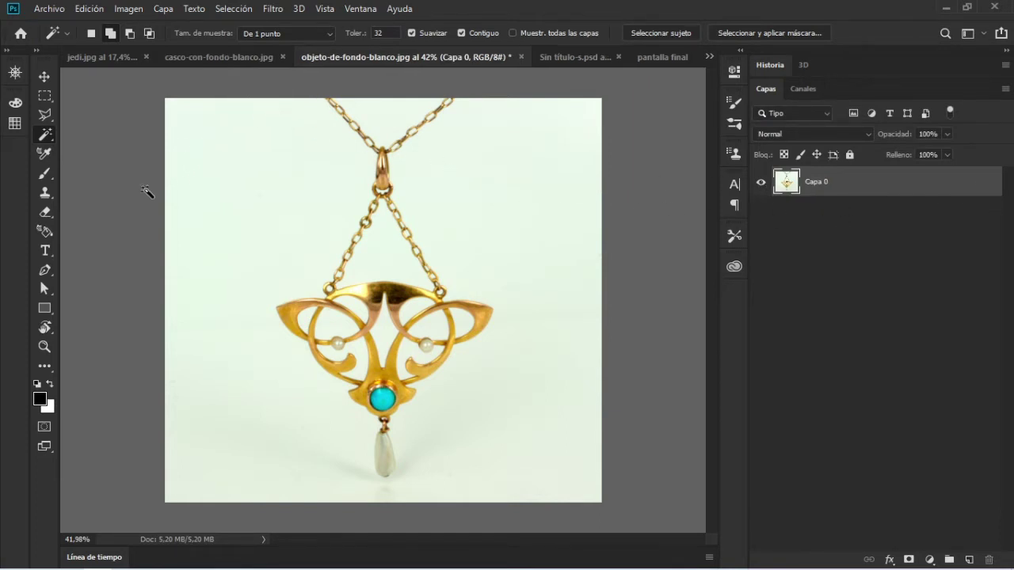
left_click(175, 218)
key("Delete")
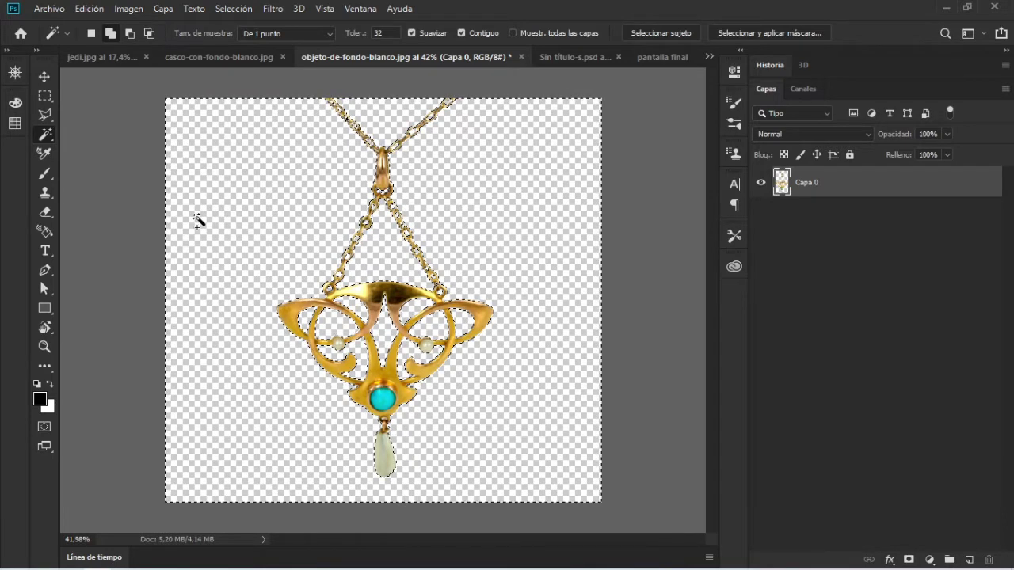
key("ctrl+z")
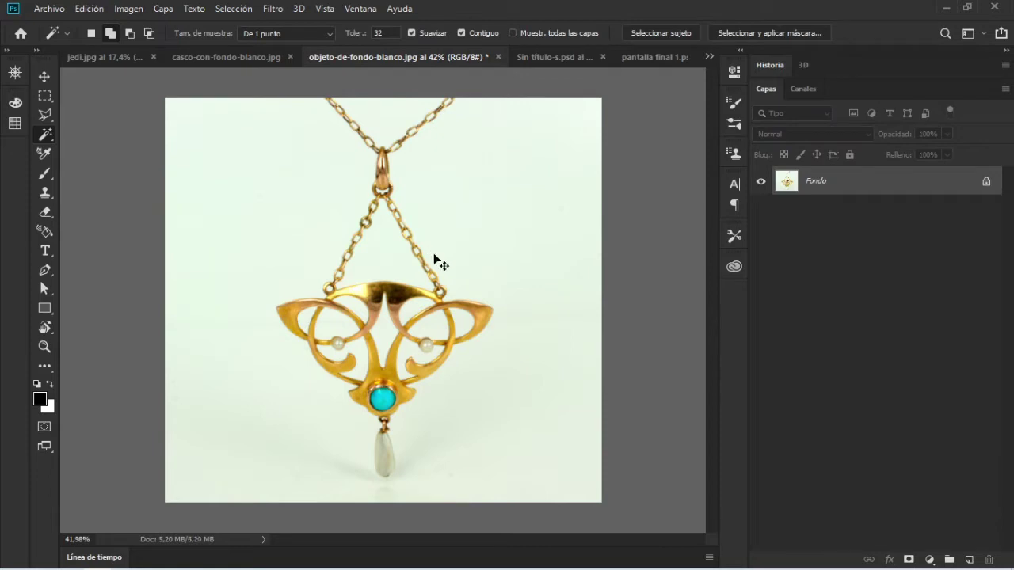
Reselect the light background, toggle Quick Mask on and off, and go to casco-con-fondo-blanco.jpg.
left_click(434, 257)
key("q")
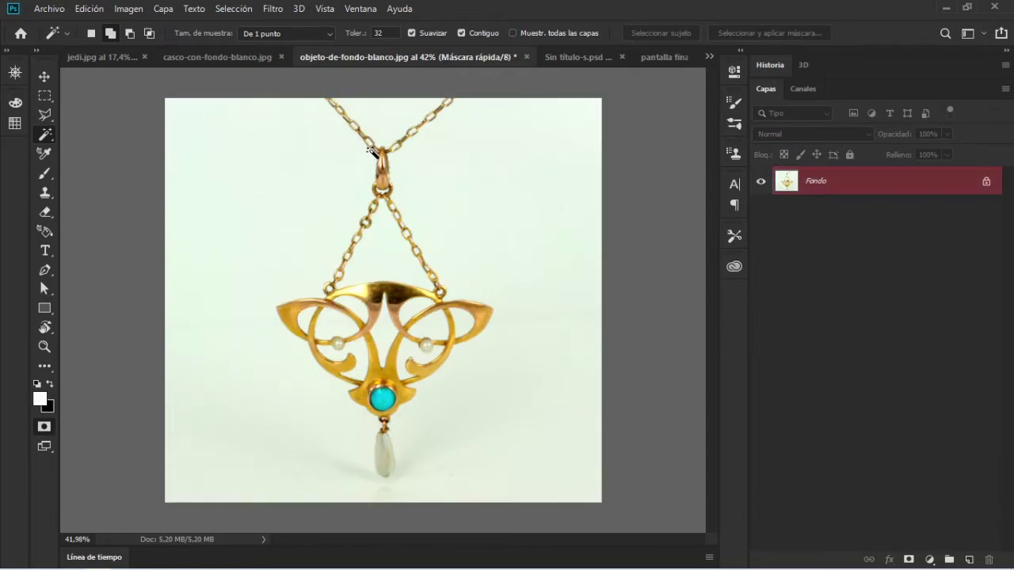
key("q")
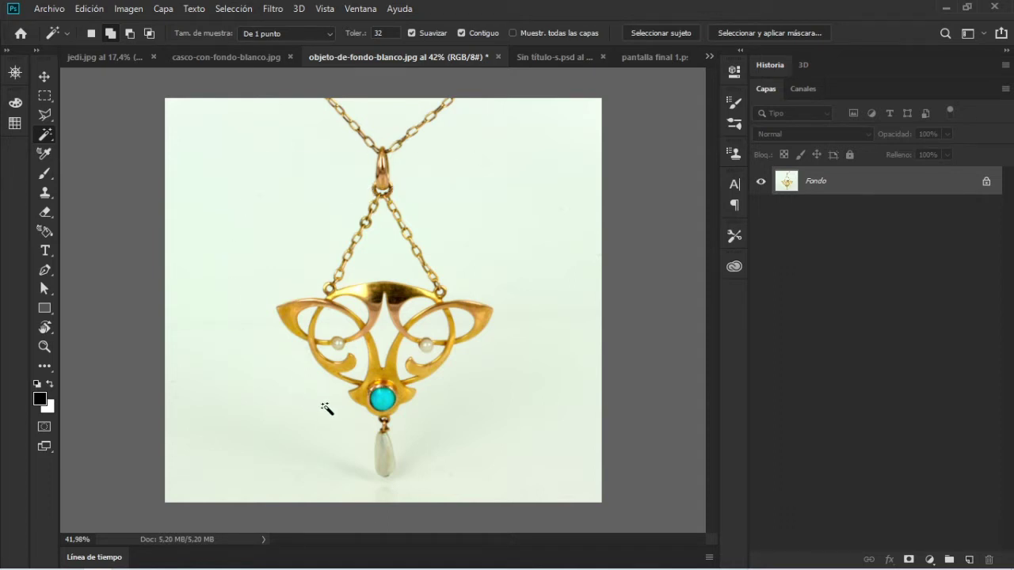
left_click(222, 57)
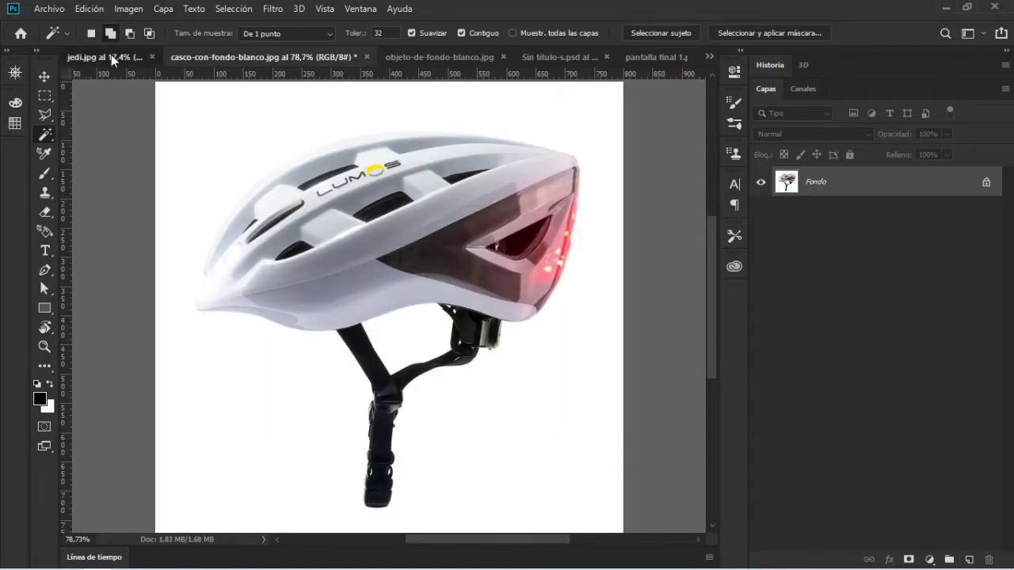
Glance at jedi.jpg, then return to objeto-de-fondo-blanco.jpg, the pendant photo.
left_click(111, 56)
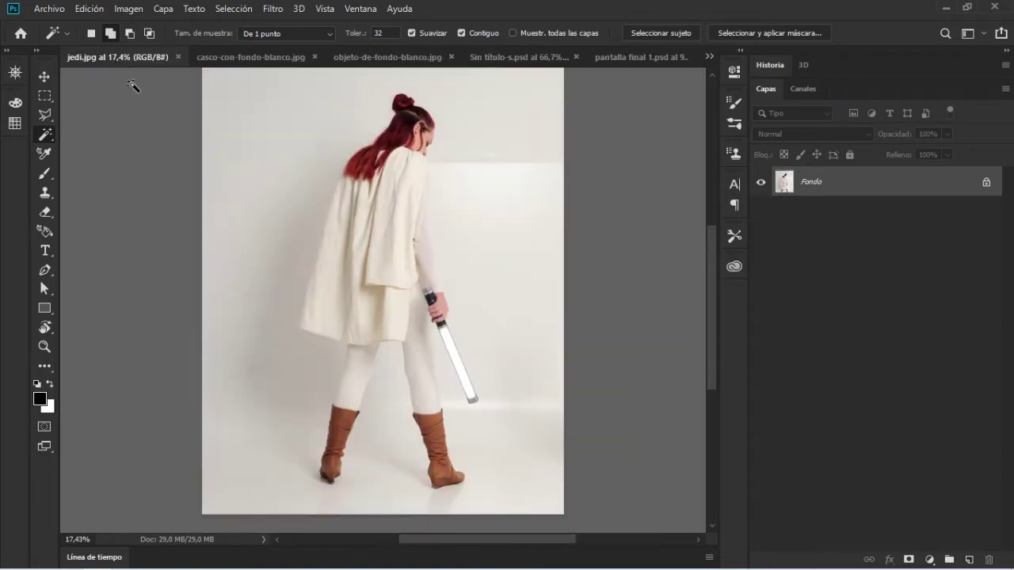
left_click(387, 57)
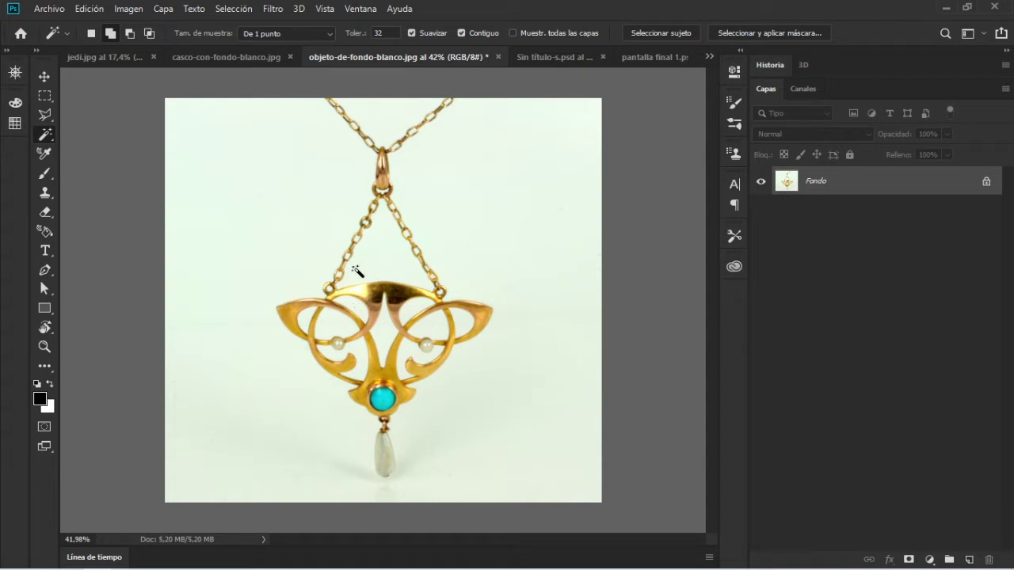
right_click(45, 134)
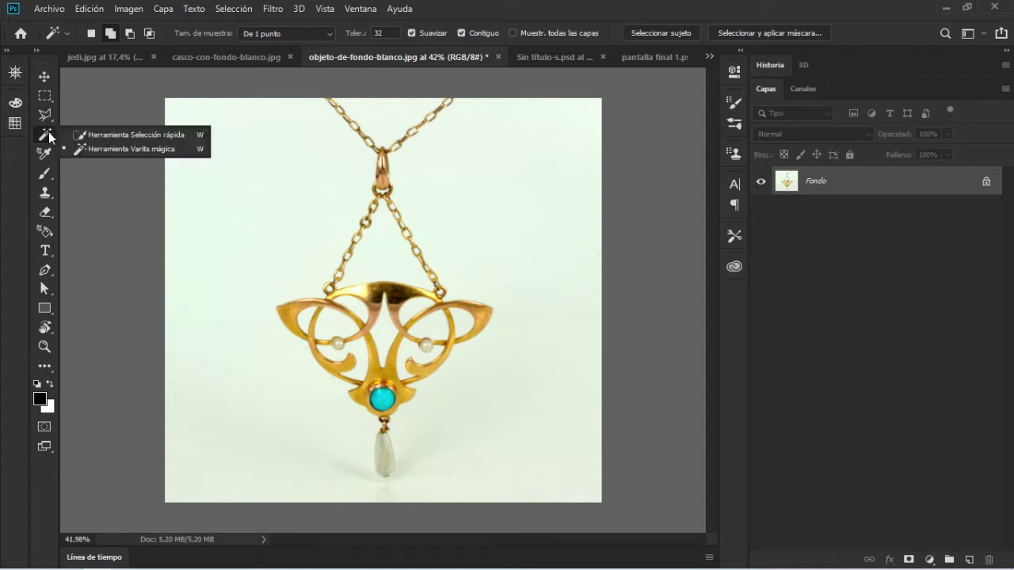
left_click(91, 145)
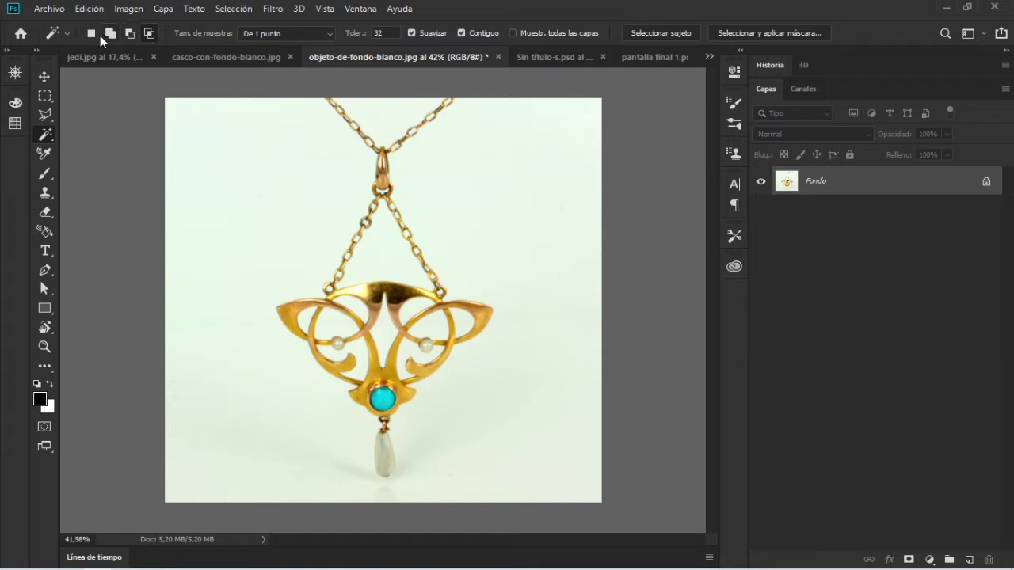
left_click(224, 154)
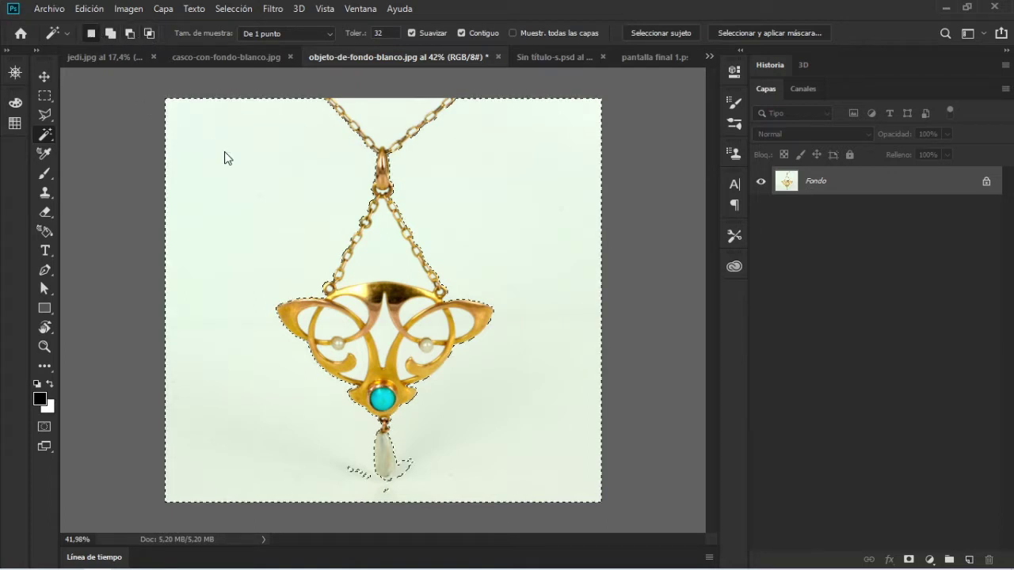
left_click(403, 312)
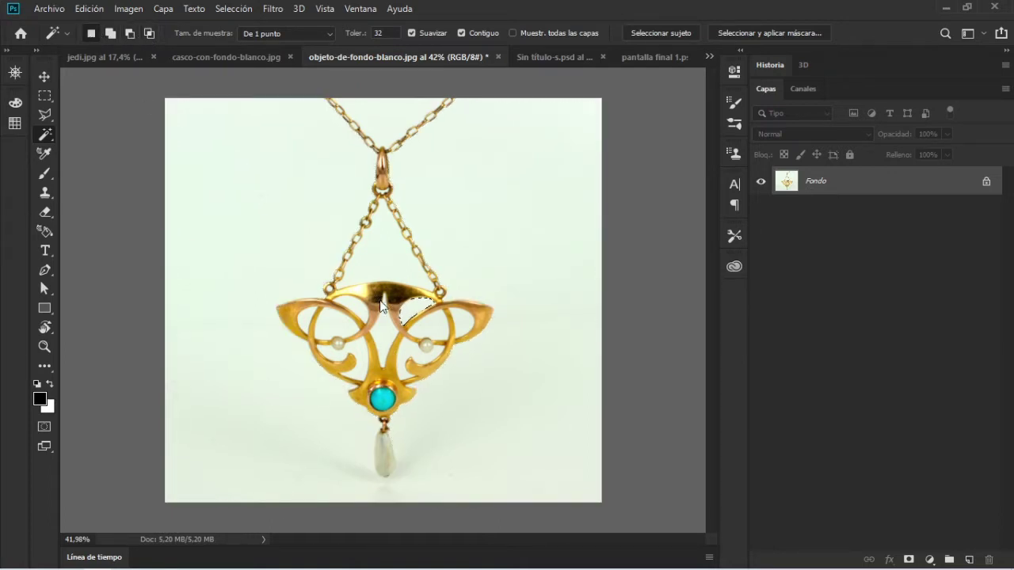
left_click(299, 268)
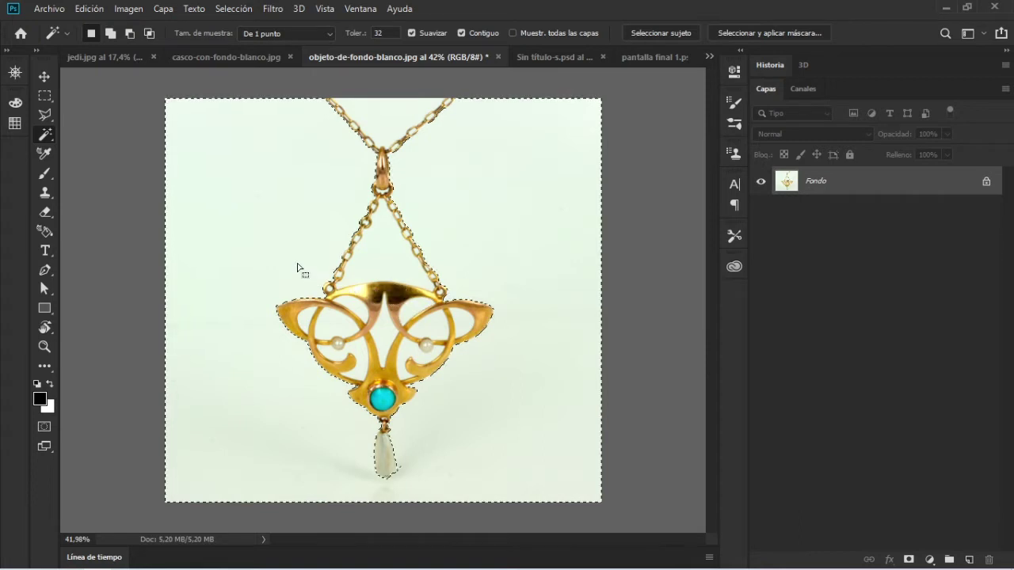
left_click(110, 34)
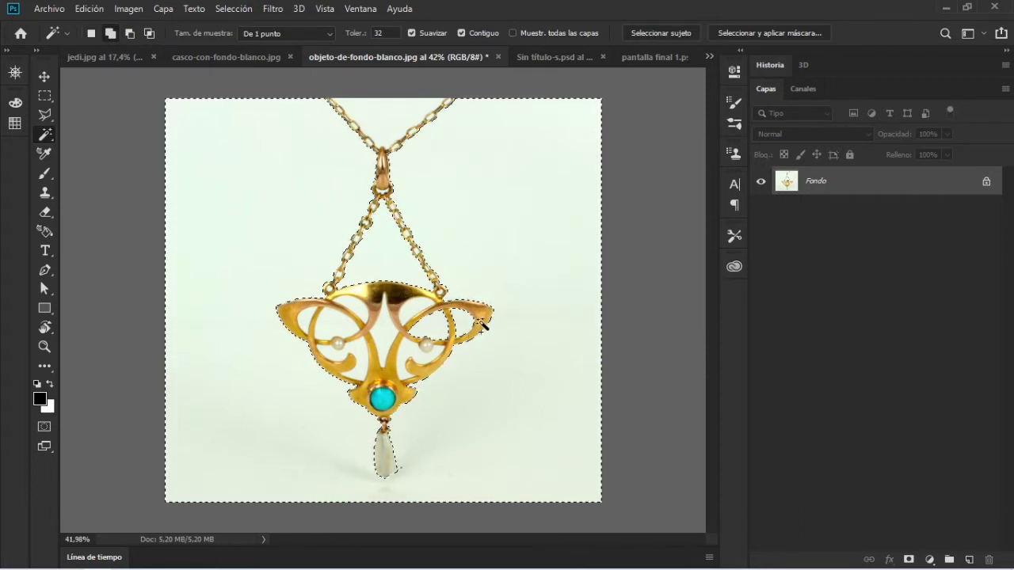
left_click(467, 331)
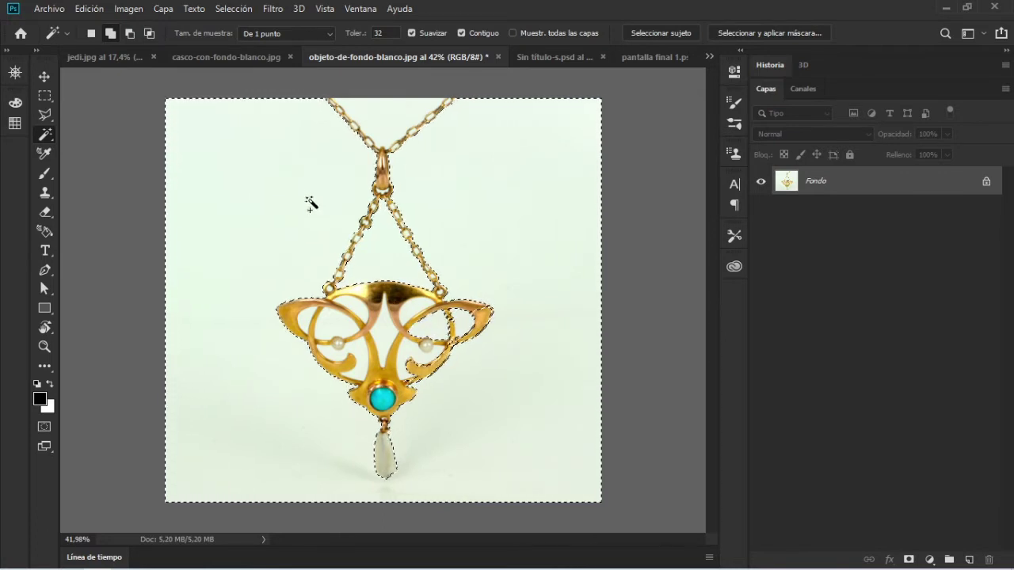
left_click(110, 33)
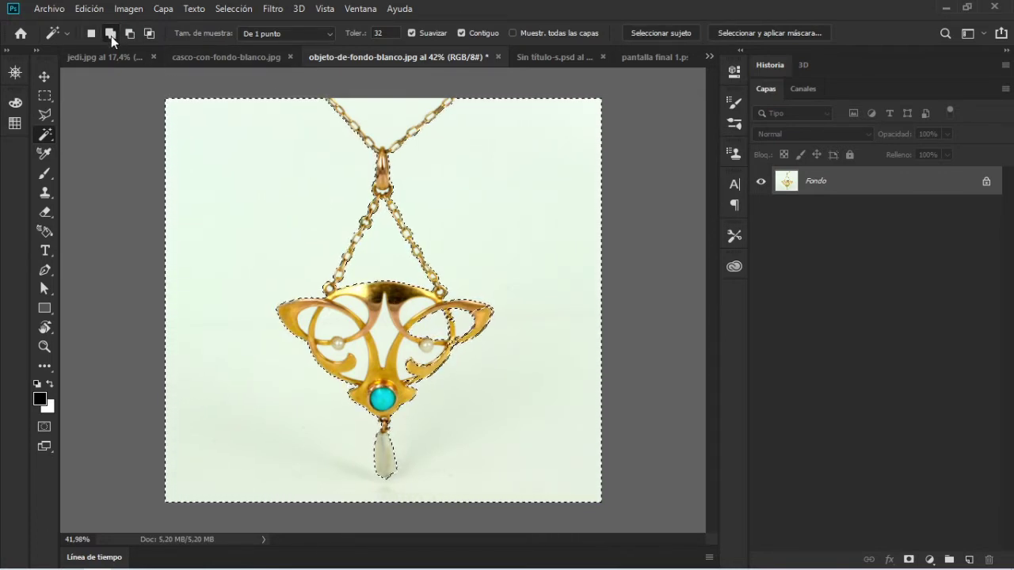
left_click(226, 8)
left_click(257, 39)
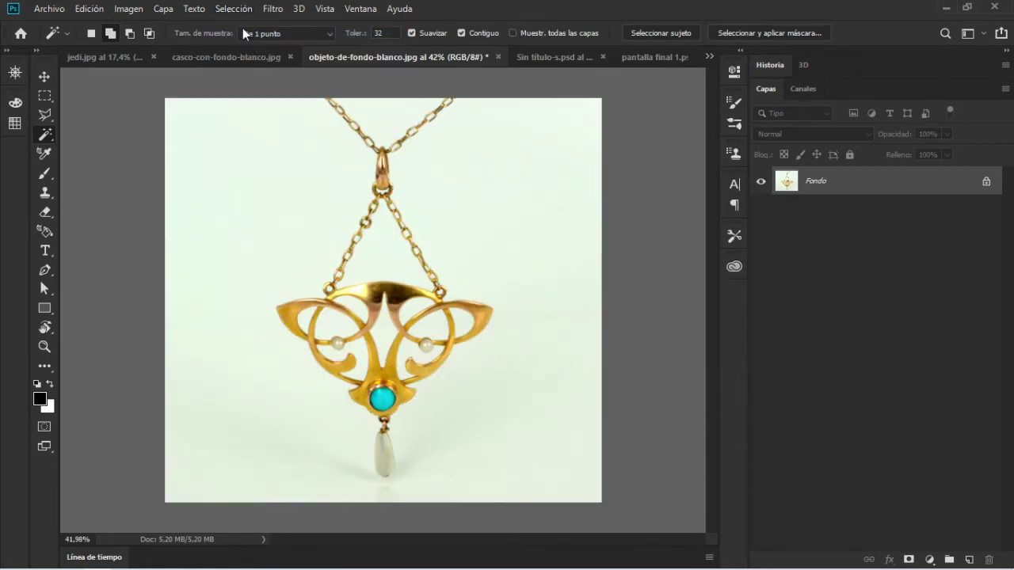
left_click(233, 8)
left_click(386, 52)
scroll(371, 309, "up", 3)
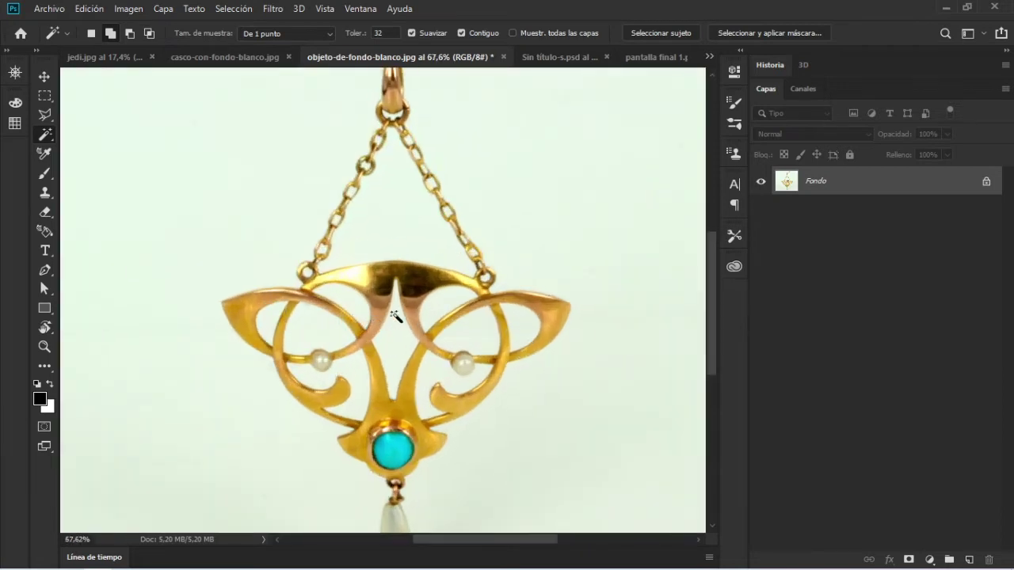
scroll(349, 354, "up", 2)
scroll(413, 265, "up", 2)
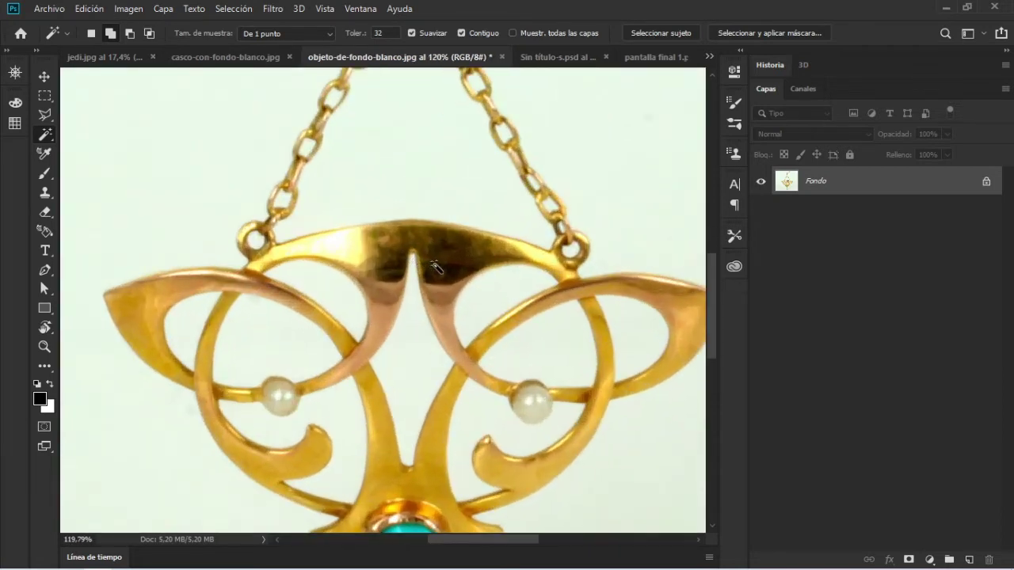
scroll(559, 224, "up", 1)
scroll(459, 249, "right", 2)
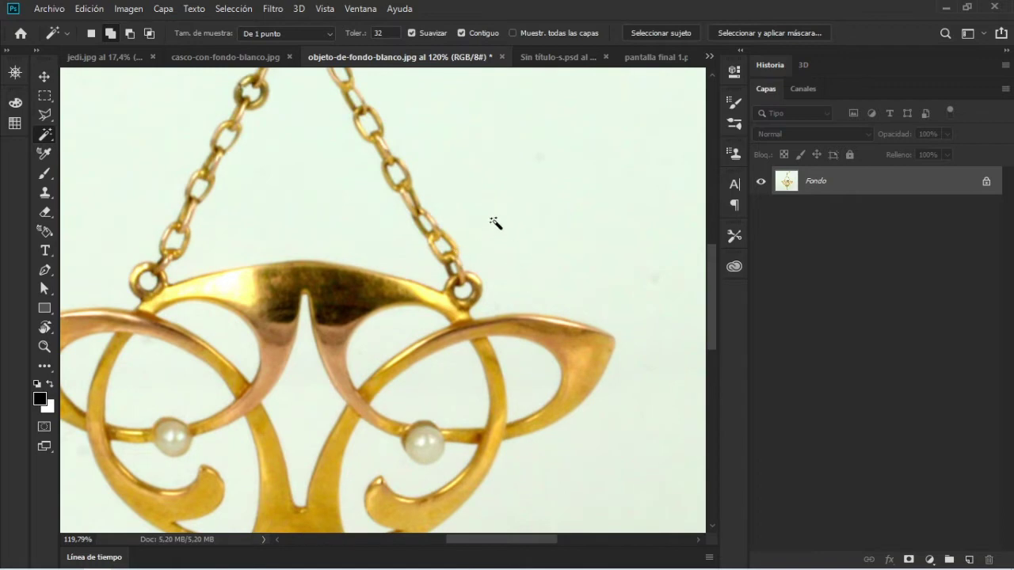
scroll(492, 262, "up", 2)
scroll(493, 262, "right", 2)
scroll(304, 310, "down", 2)
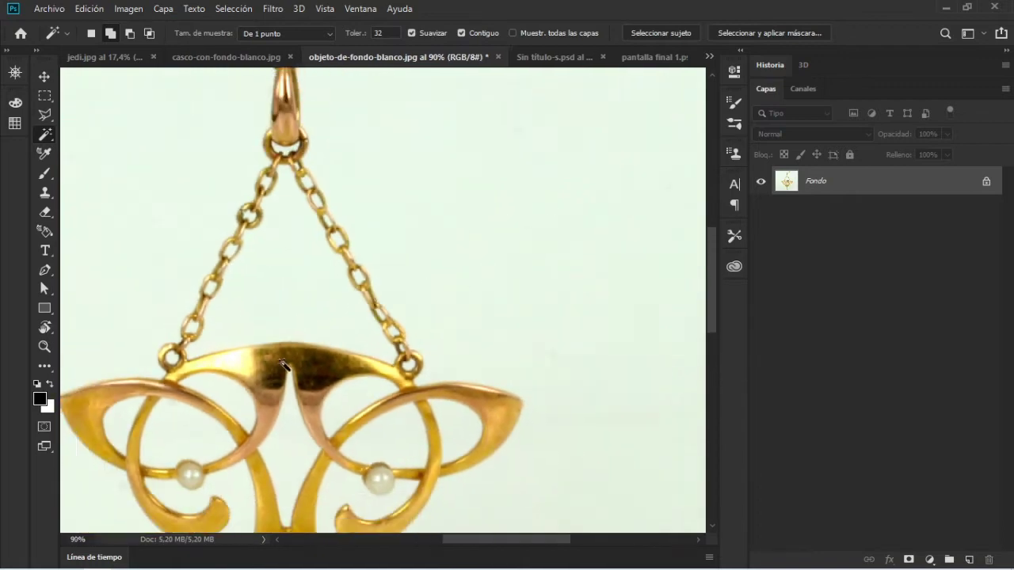
scroll(341, 253, "down", 2)
scroll(380, 198, "down", 2)
scroll(387, 224, "down", 1)
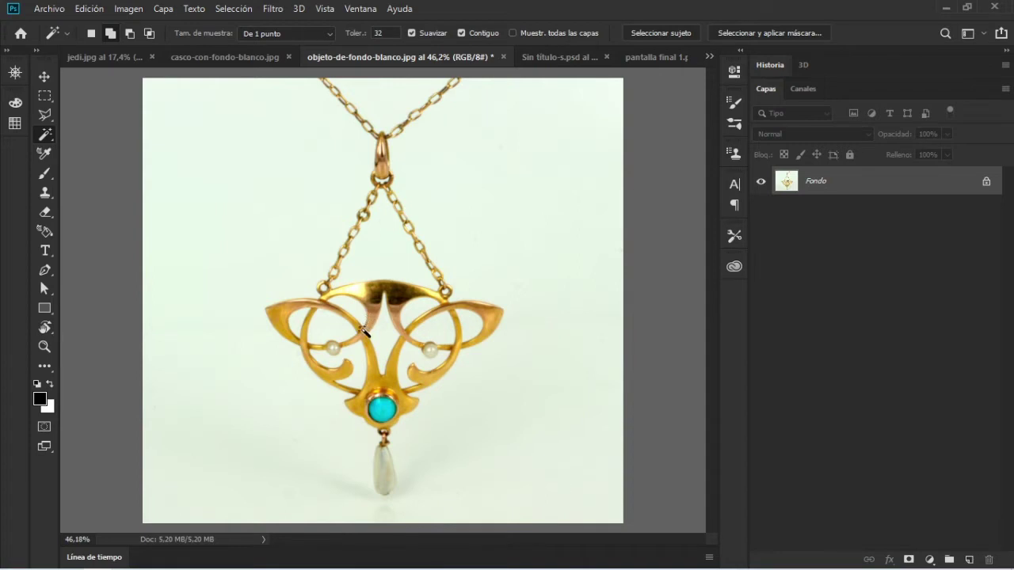
scroll(364, 333, "up", 1)
Magic Wand-select the pendant's white background with Contiguous on, including gaps inside the pendant.
right_click(50, 135)
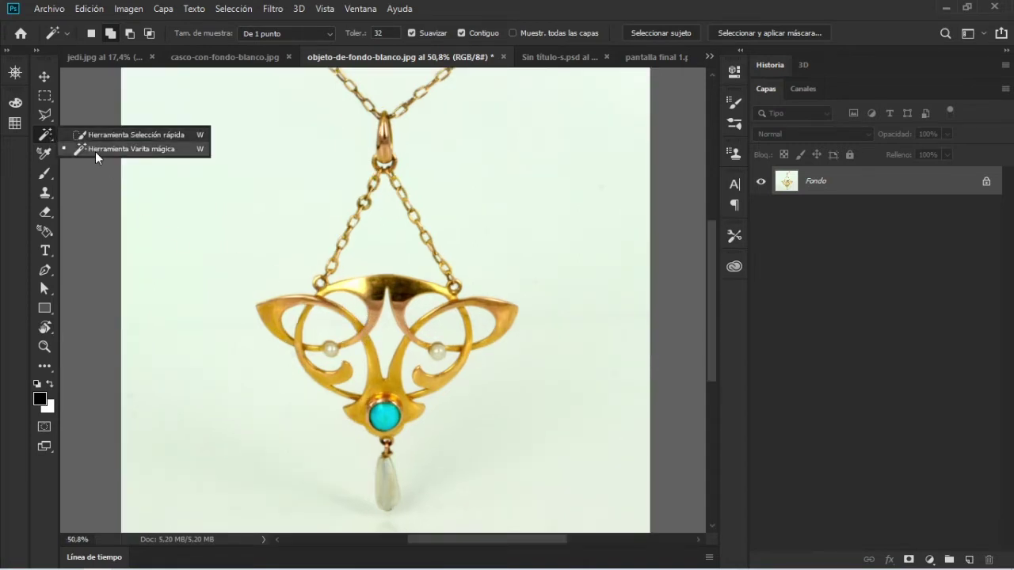
left_click(95, 151)
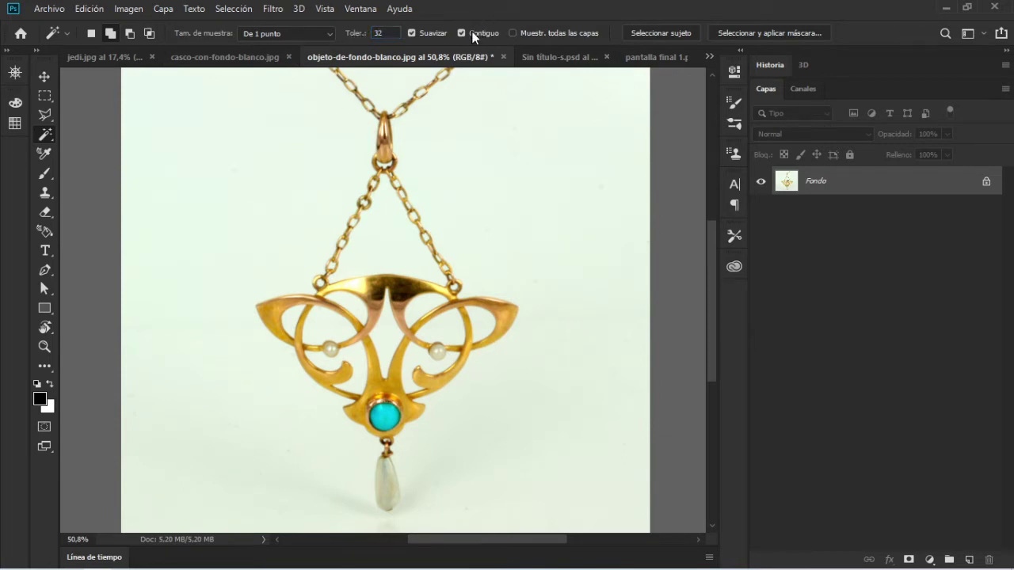
left_click(209, 200)
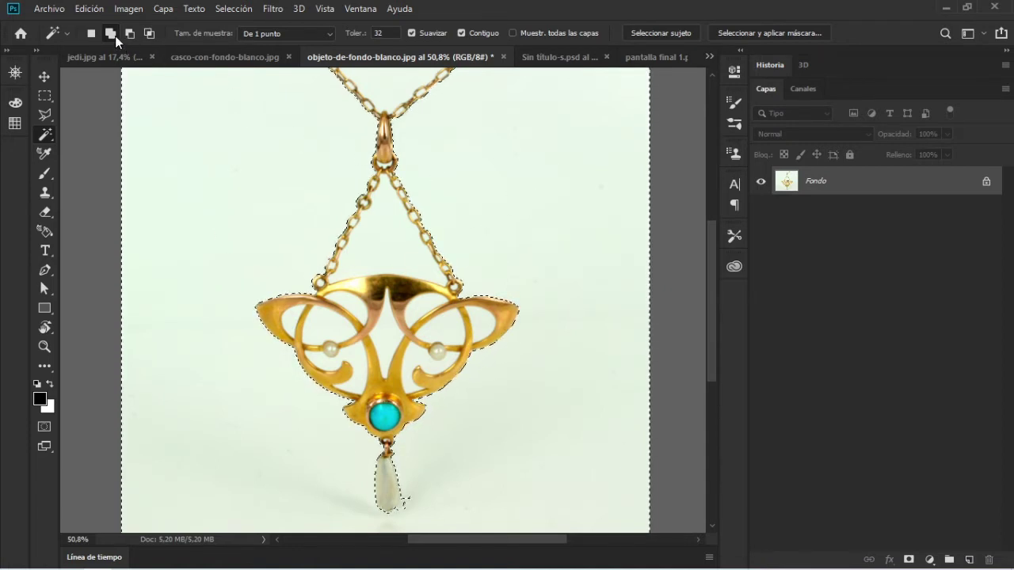
scroll(386, 195, "up", 2)
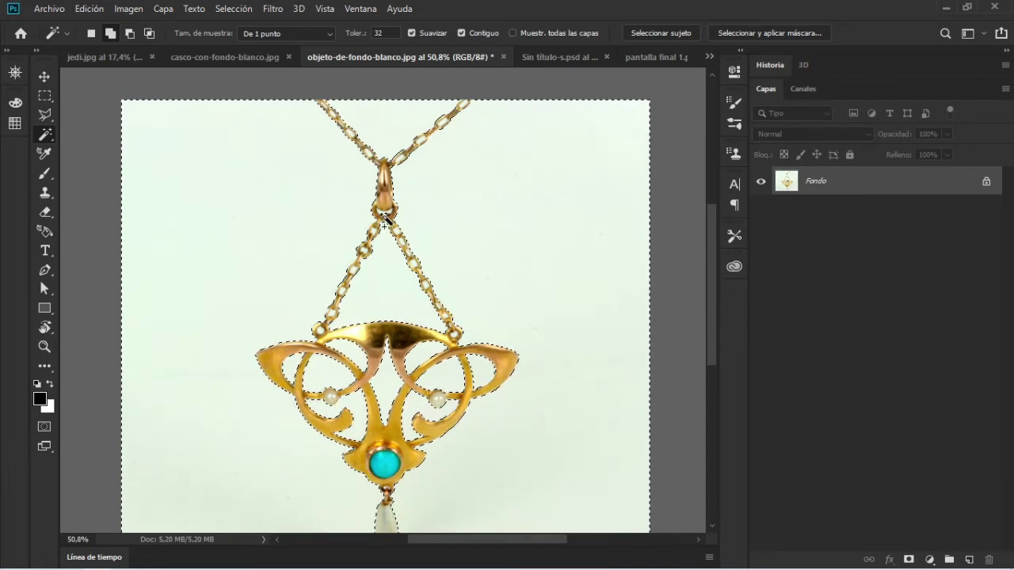
scroll(396, 252, "down", 1)
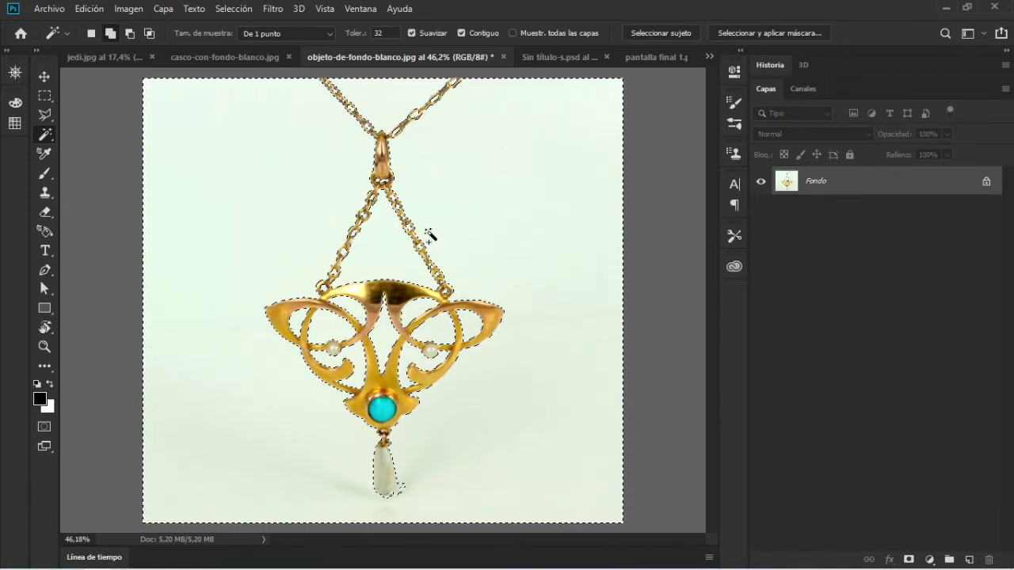
Show the selection as a Quick Mask overlay and zoom in on the pendant's tassel.
left_click(45, 426)
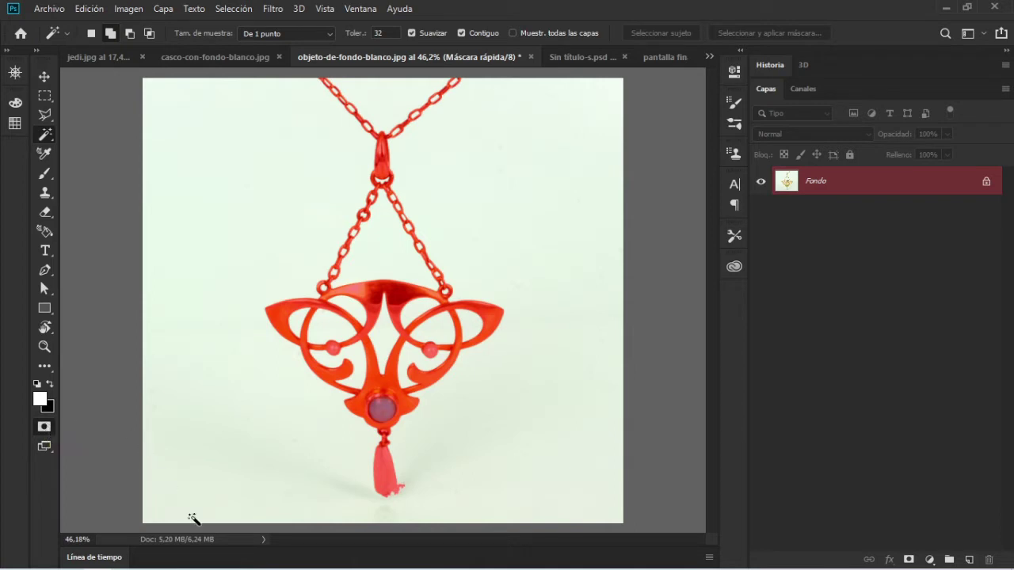
scroll(380, 502, "up", 2)
scroll(380, 499, "up", 1)
scroll(400, 493, "up", 1)
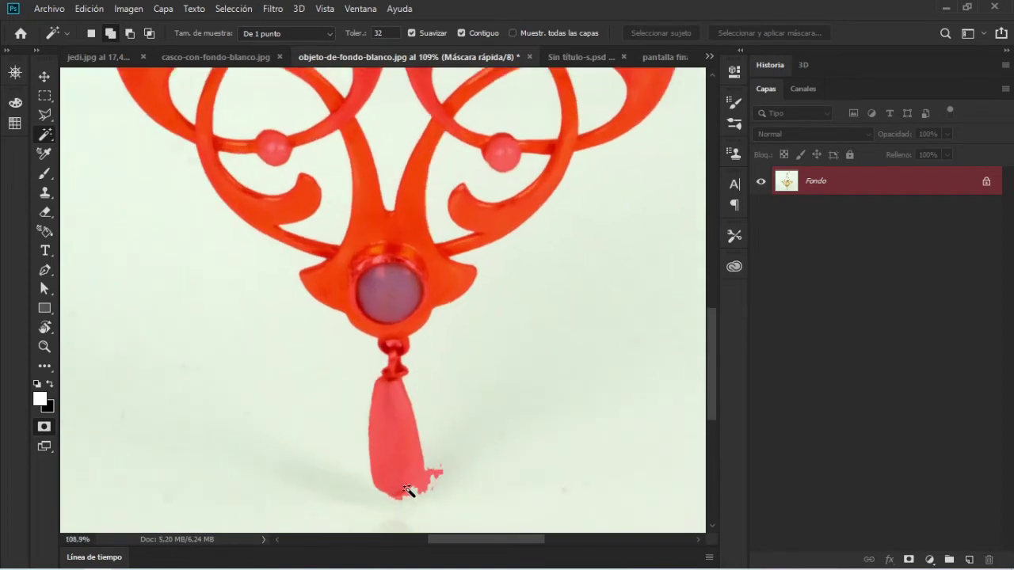
scroll(405, 491, "up", 1)
scroll(407, 496, "up", 1)
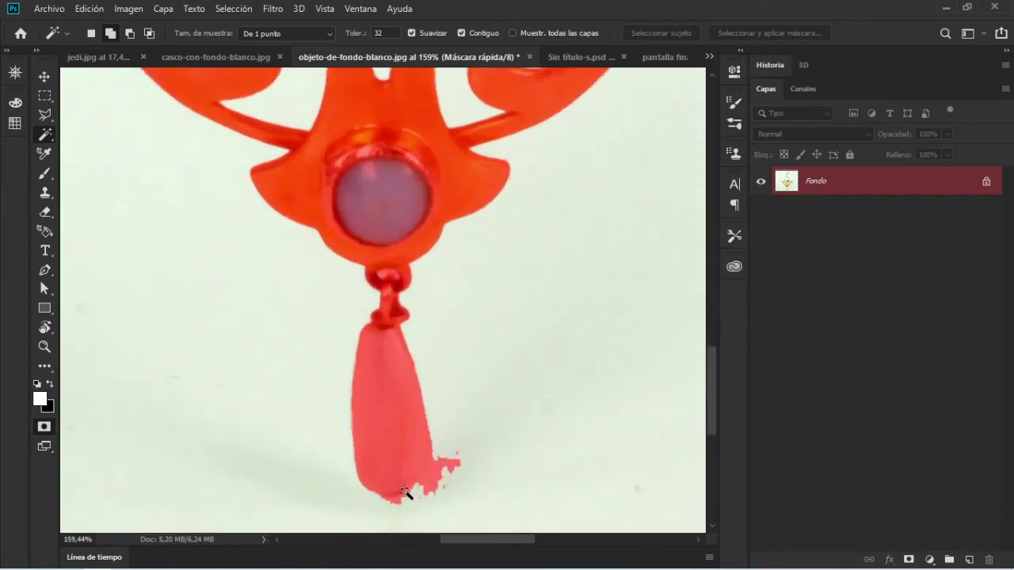
scroll(405, 493, "up", 1)
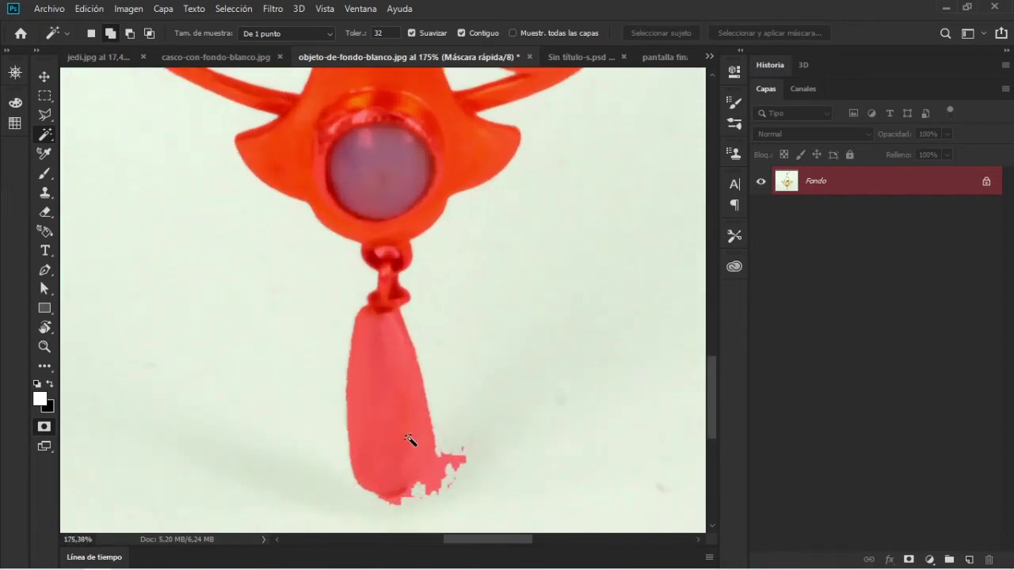
scroll(406, 441, "down", 1)
scroll(420, 495, "up", 1)
scroll(428, 500, "up", 2)
scroll(436, 497, "up", 1)
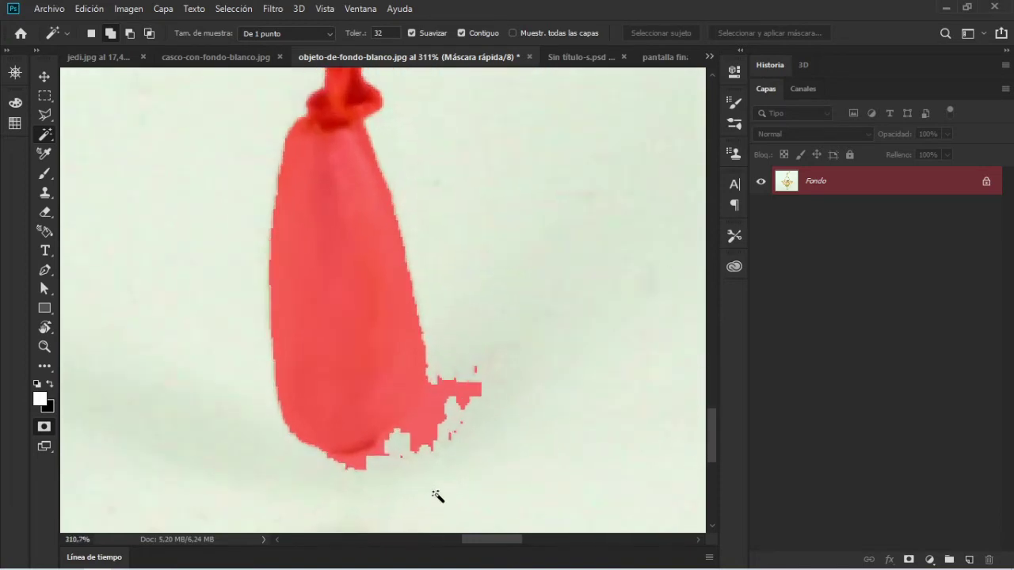
scroll(437, 497, "up", 1)
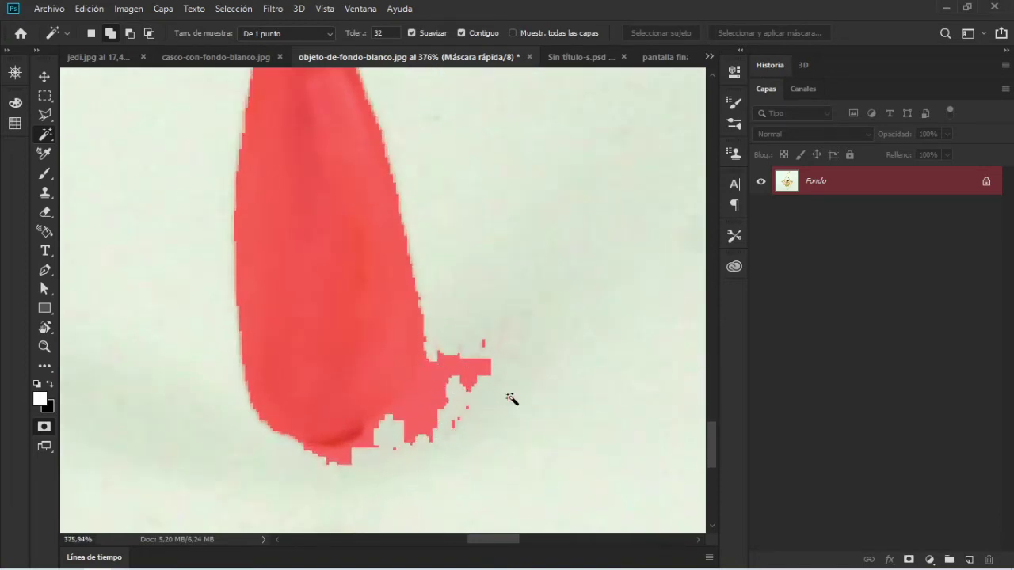
scroll(434, 378, "down", 2)
scroll(441, 346, "down", 2)
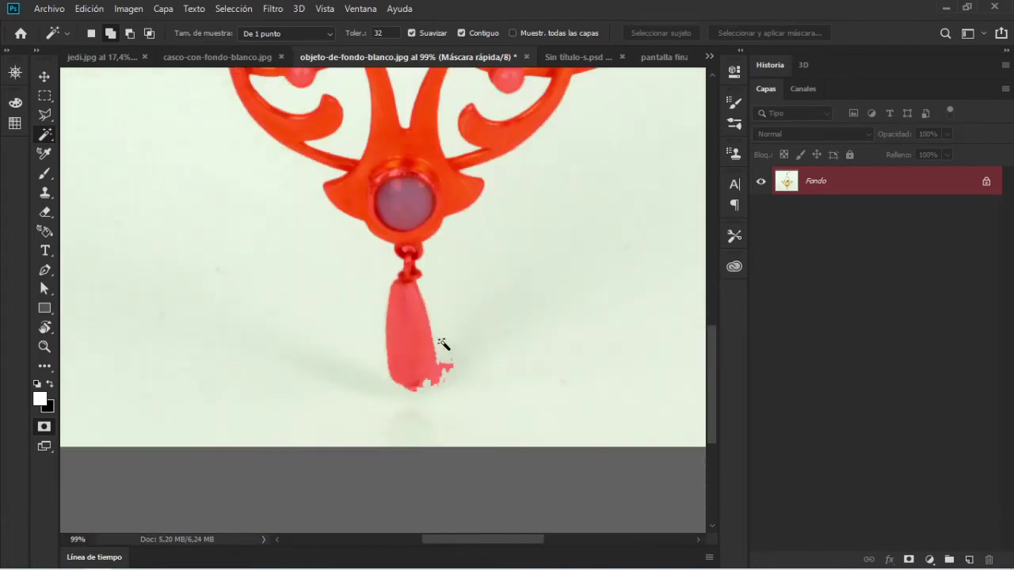
scroll(446, 229, "up", 3)
scroll(380, 361, "up", 1)
scroll(452, 367, "up", 4)
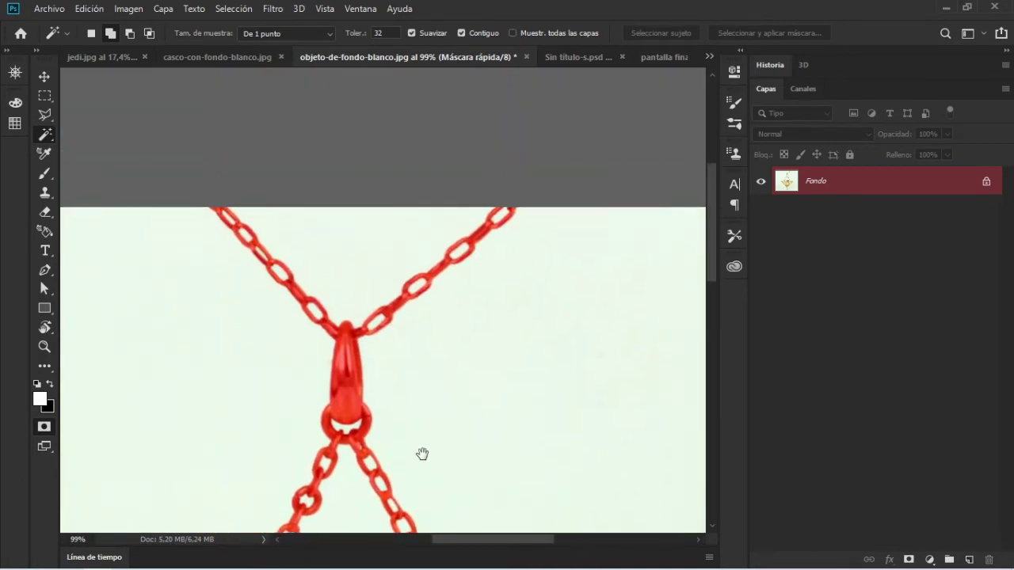
scroll(430, 443, "down", 1)
scroll(468, 259, "down", 3)
scroll(464, 317, "down", 3)
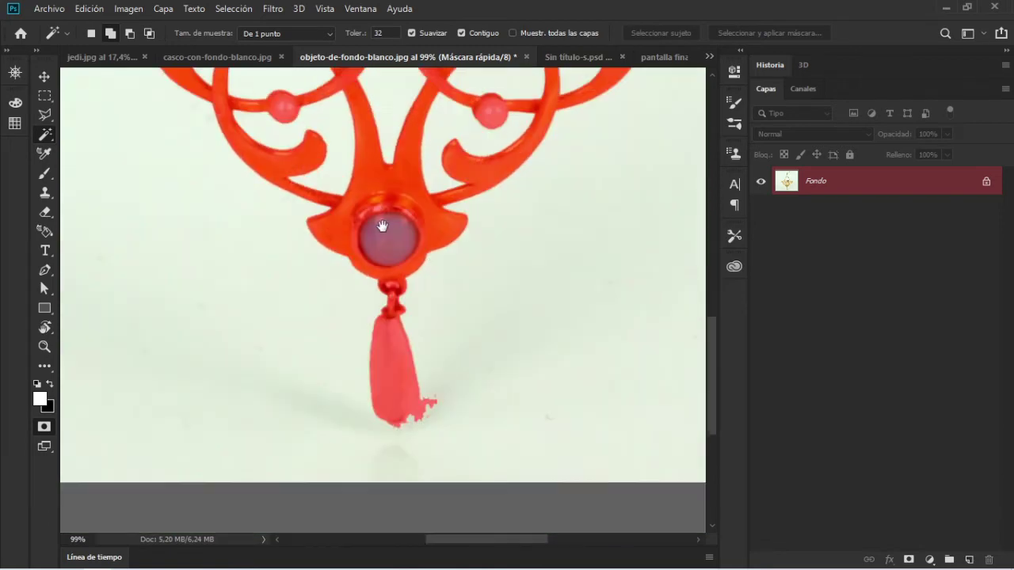
scroll(442, 421, "up", 2)
scroll(441, 421, "up", 1)
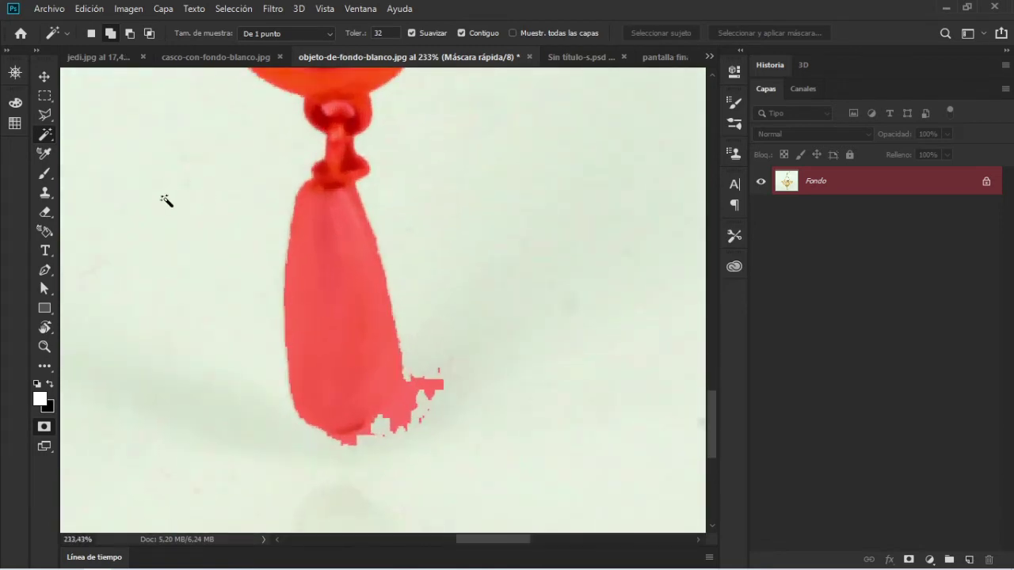
Brush white over the red specks beside the pearl drop, then zoom back out.
key("b")
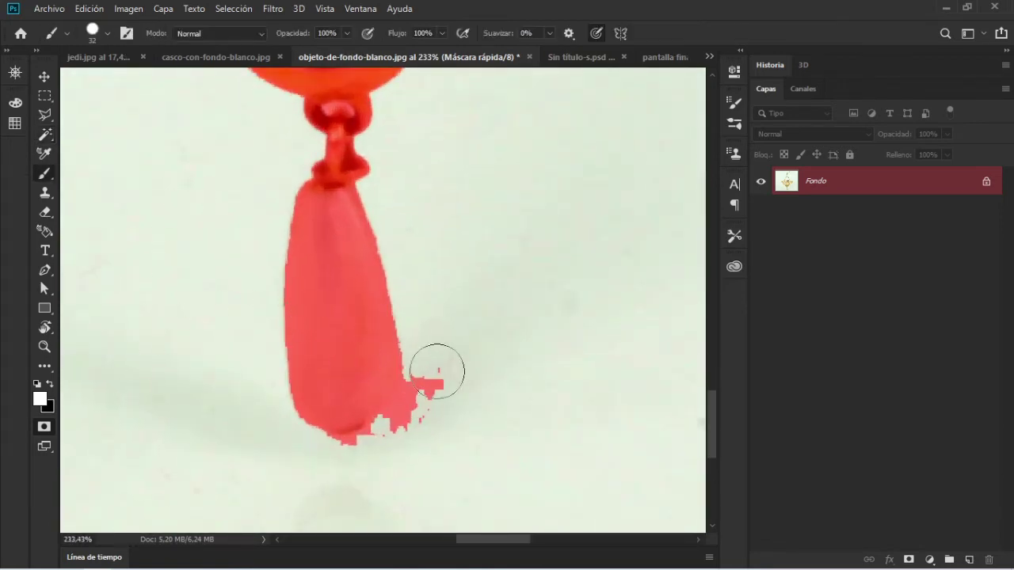
mouse_move(437, 366)
left_mouse_down()
mouse_move(439, 403)
mouse_move(422, 426)
mouse_move(435, 384)
mouse_move(412, 441)
mouse_move(429, 383)
mouse_move(398, 435)
mouse_move(369, 459)
mouse_move(380, 450)
mouse_move(338, 464)
left_mouse_up()
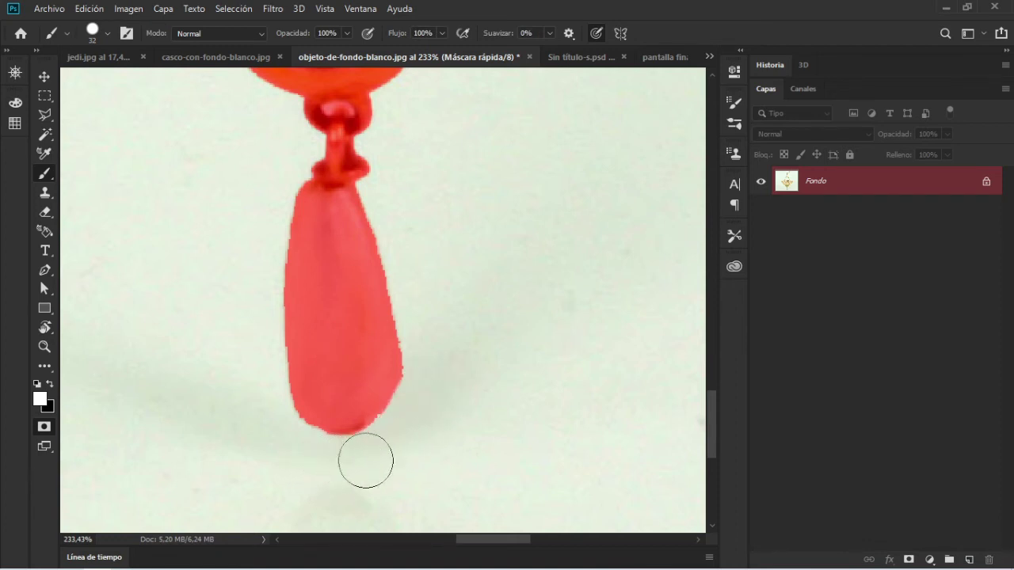
scroll(435, 267, "down", 3)
scroll(410, 257, "down", 1)
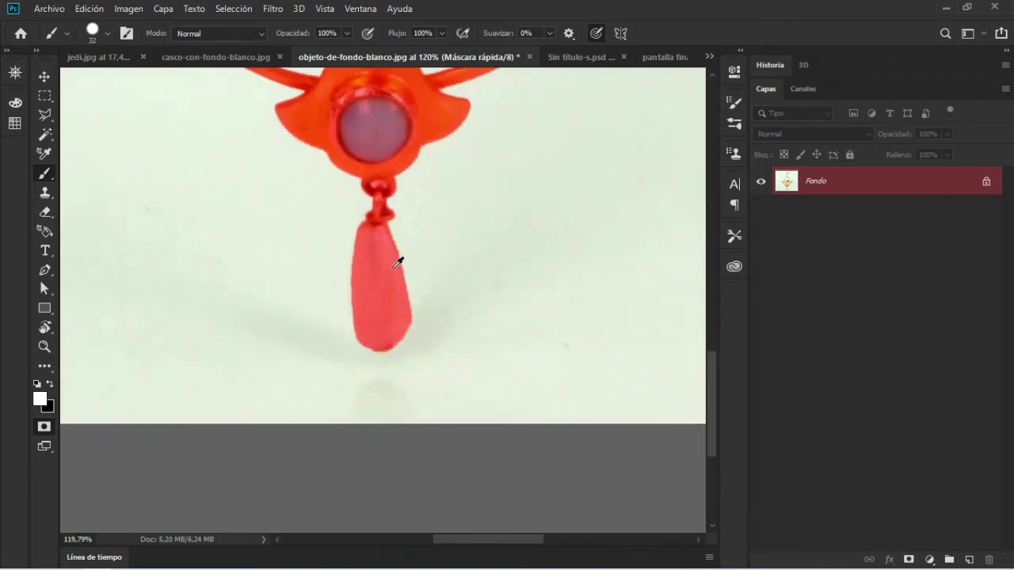
scroll(401, 261, "down", 1)
scroll(427, 244, "down", 1)
left_click_drag(459, 199, 449, 325)
scroll(455, 305, "down", 1)
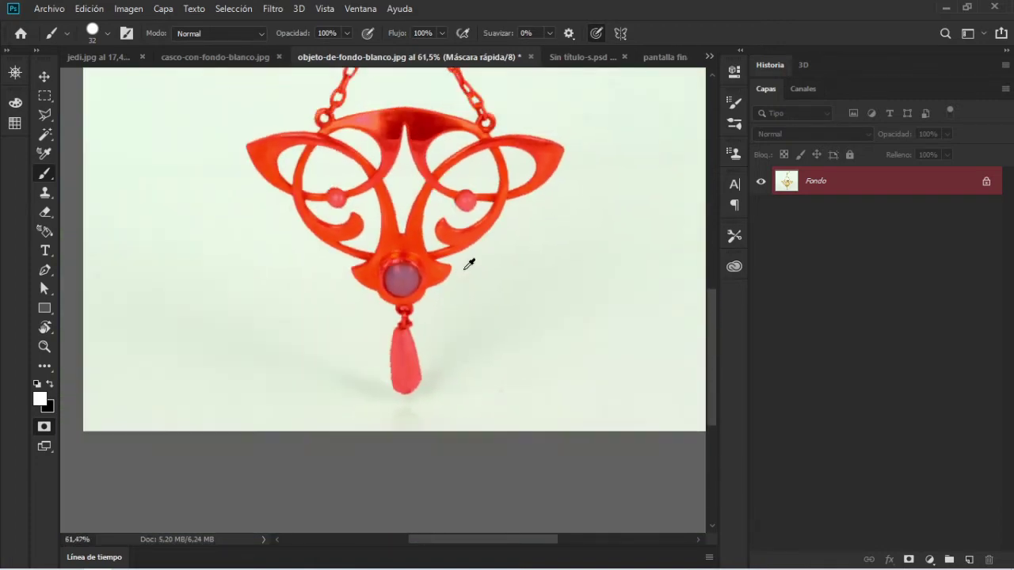
scroll(474, 254, "down", 1)
scroll(475, 238, "down", 1)
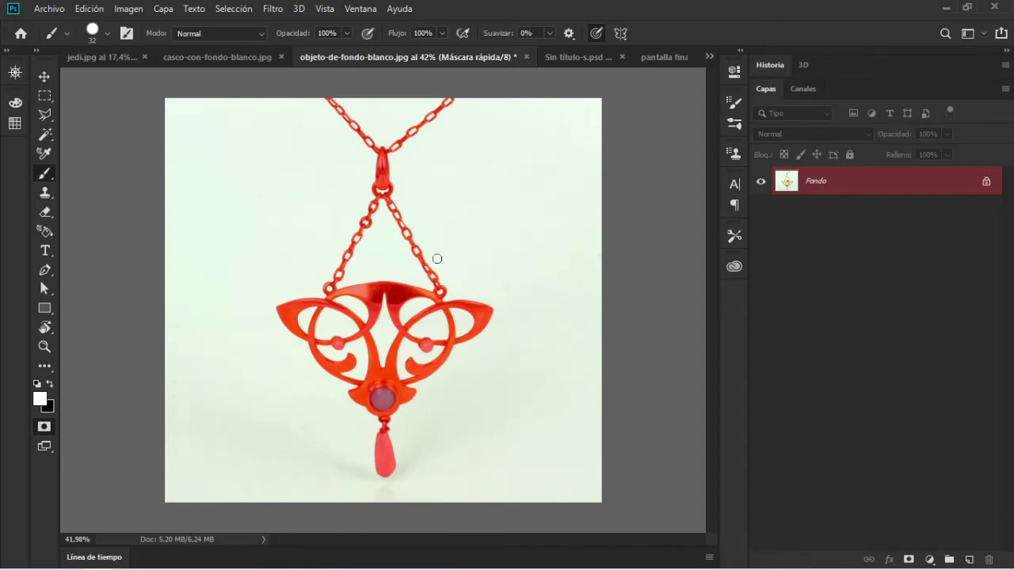
Exit Quick Mask with Q, returning the refined marching-ants selection around the pendant.
key("q")
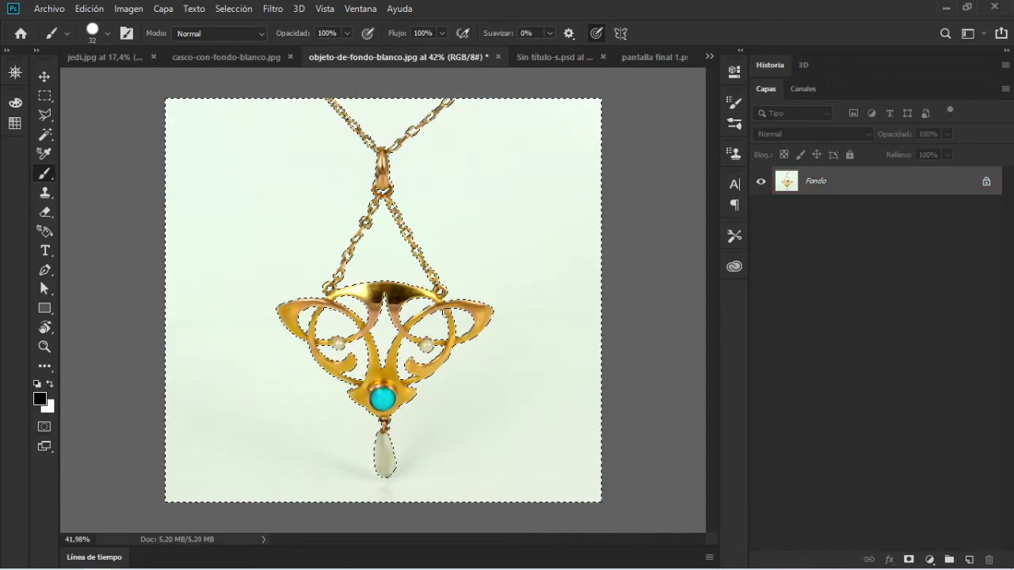
key("q")
key("q")
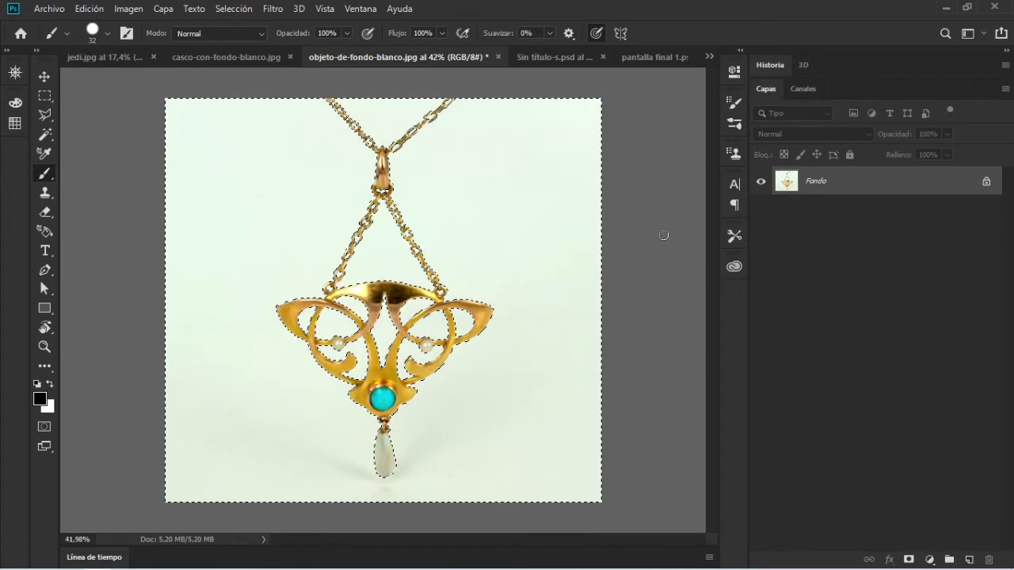
Cancel the Fill dialog unapplied and unlock the Fondo layer into Capa 0.
key("shift+F5")
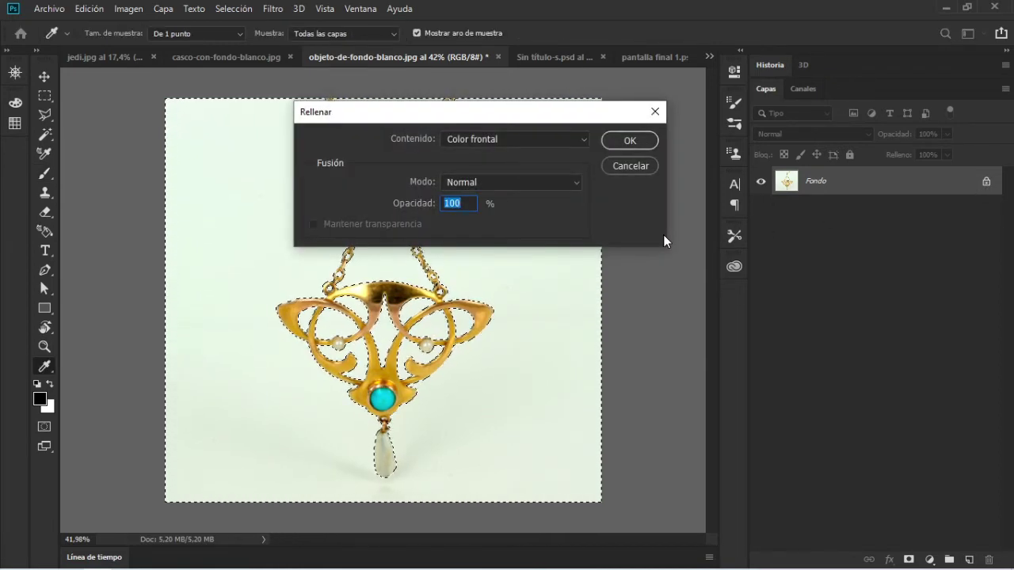
left_click(486, 140)
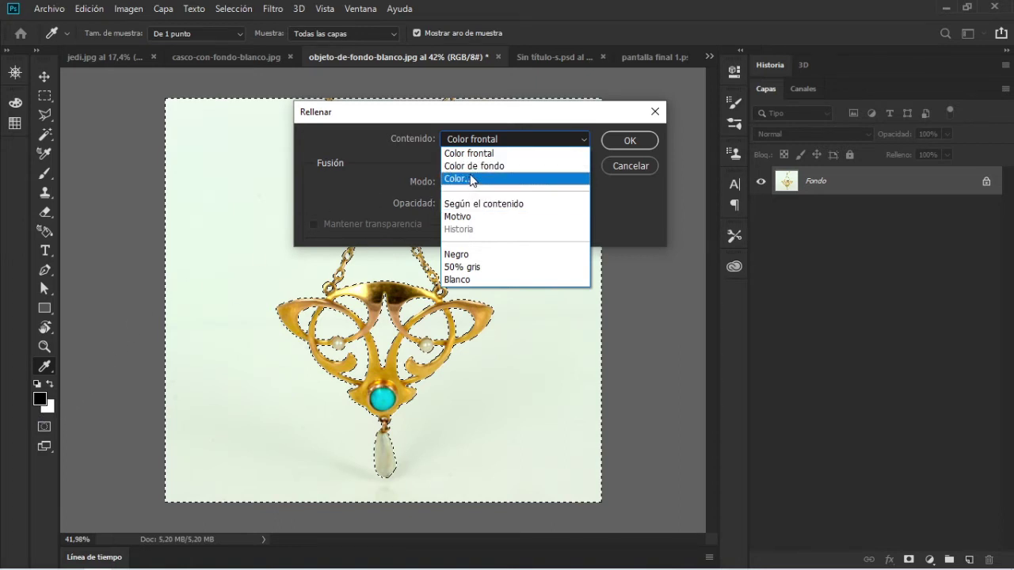
left_click(509, 119)
left_click(619, 168)
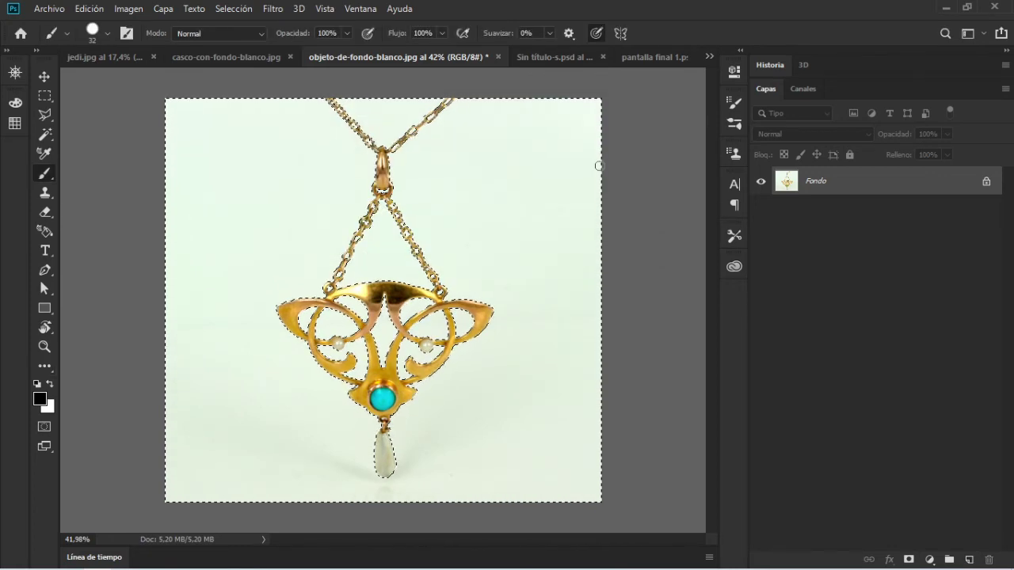
left_click(987, 183)
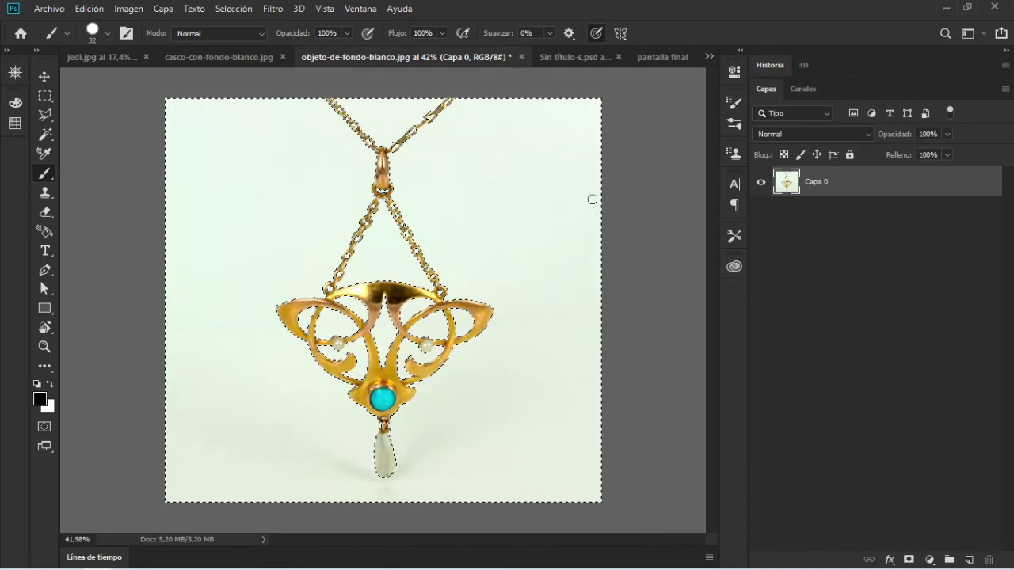
key("Delete")
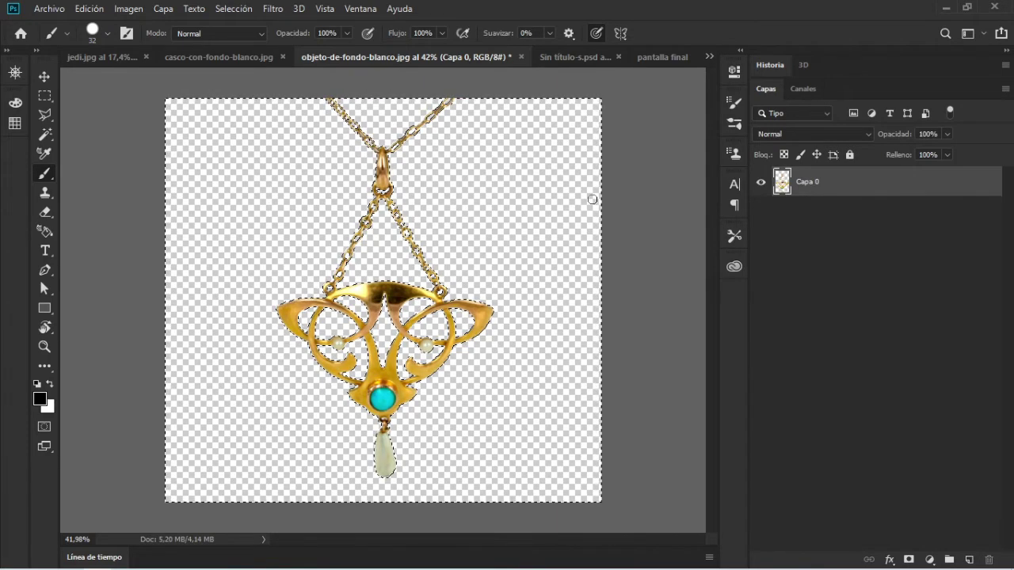
key("ctrl+z")
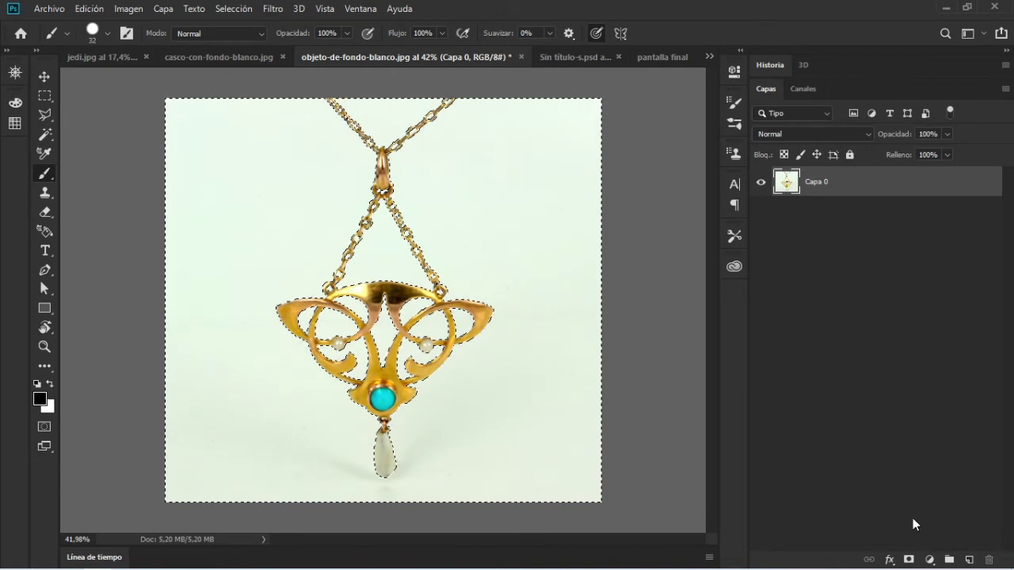
Add a layer mask from the selection and invert it with Ctrl+I, hiding the light background.
left_click(909, 560)
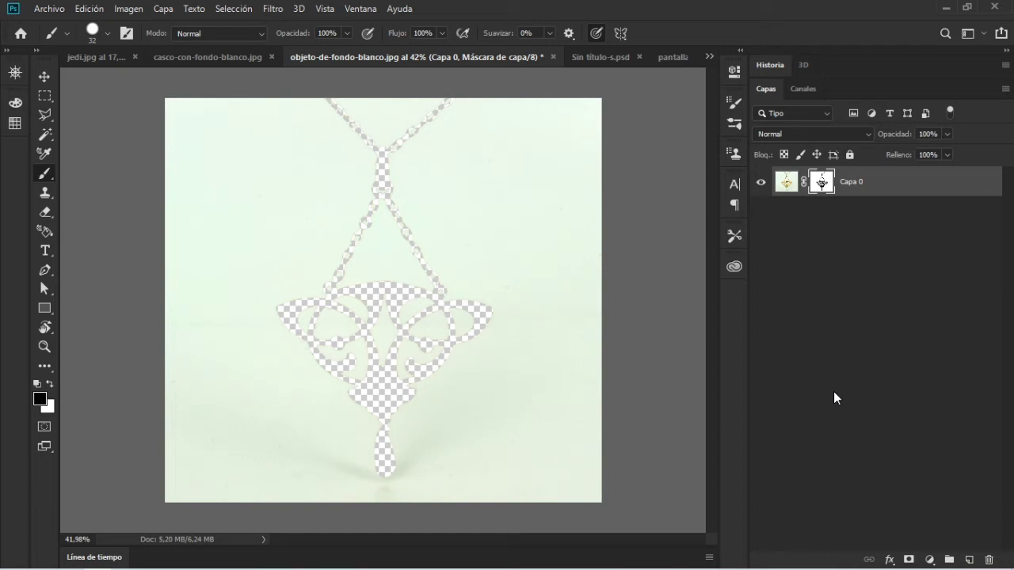
key("ctrl+i")
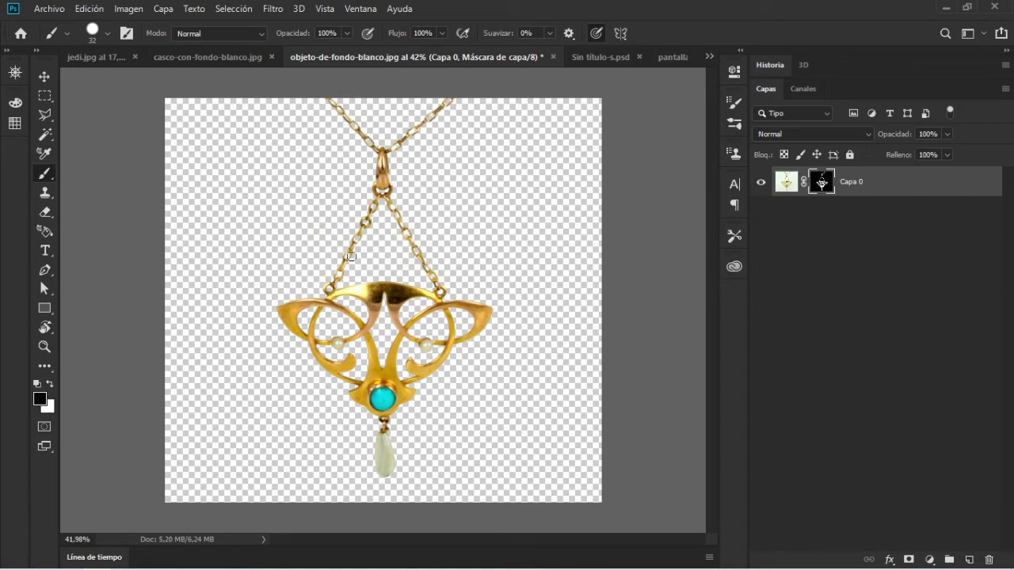
key("z")
mouse_move(382, 307)
left_mouse_down()
mouse_move(379, 326)
mouse_move(402, 291)
left_mouse_up()
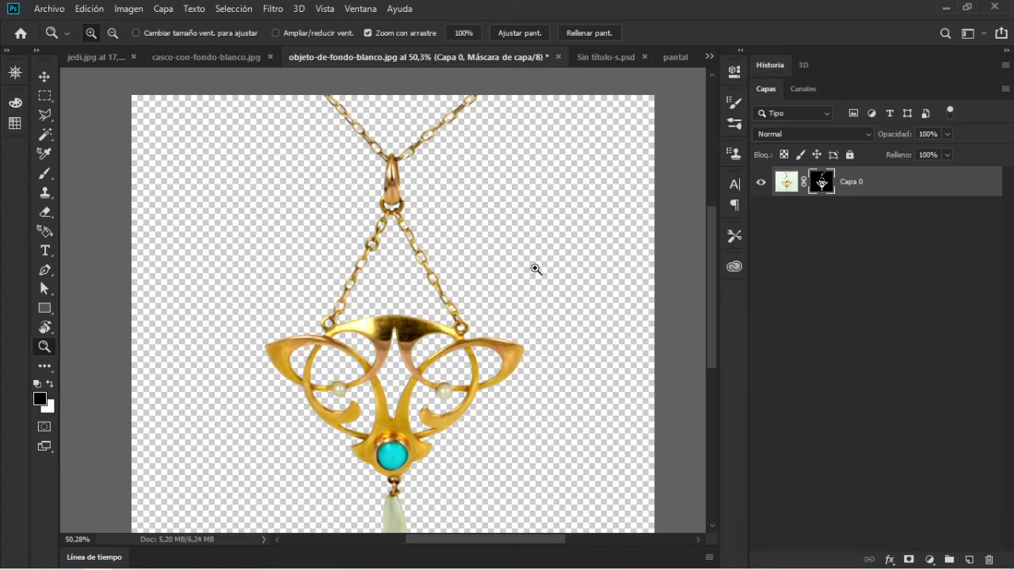
Toggle the layer mask off and on twice to compare, then switch to casco-con-fondo-blanco.jpg.
left_click(819, 182, "shift")
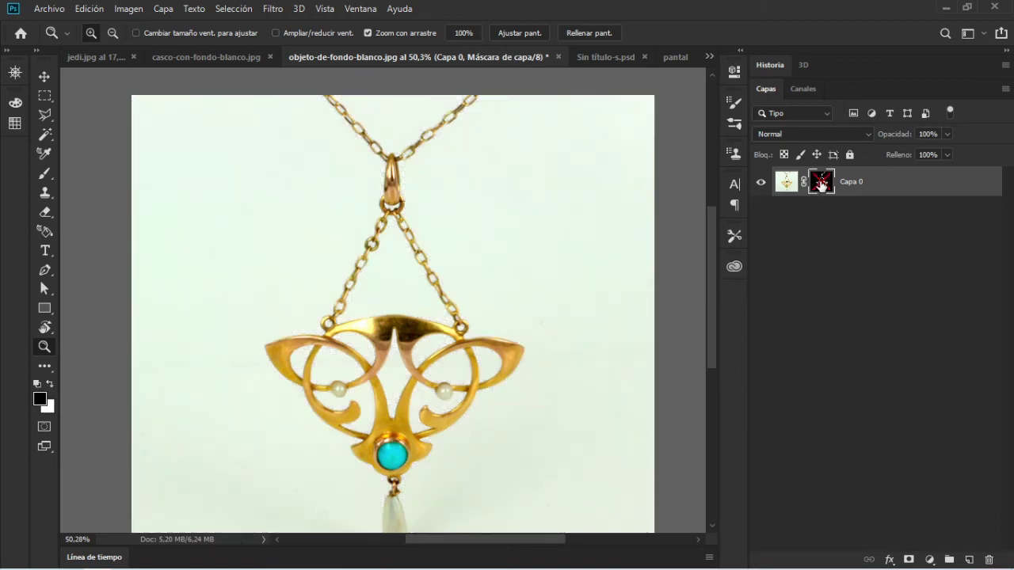
left_click(820, 183, "shift")
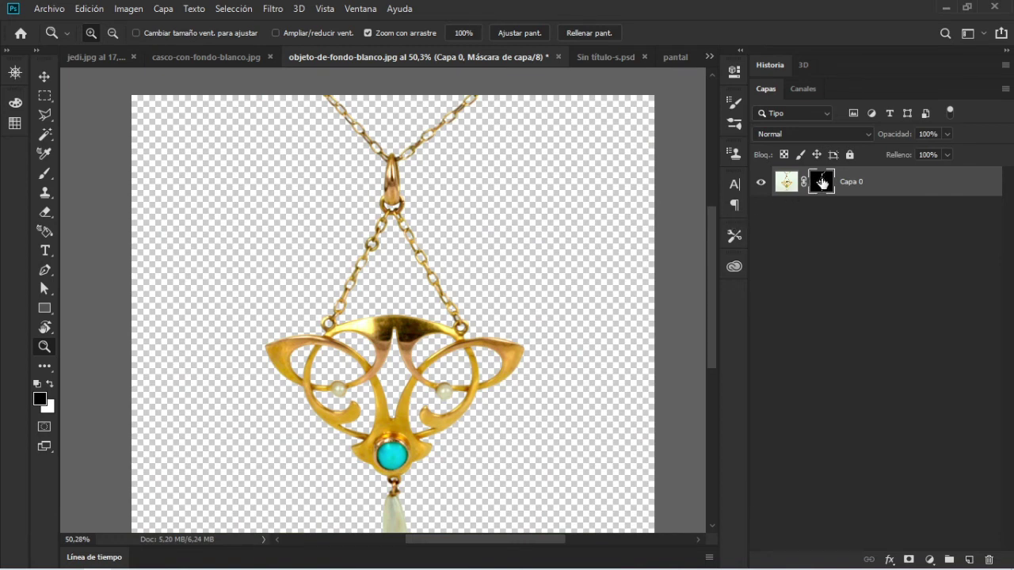
left_click(823, 182, "shift")
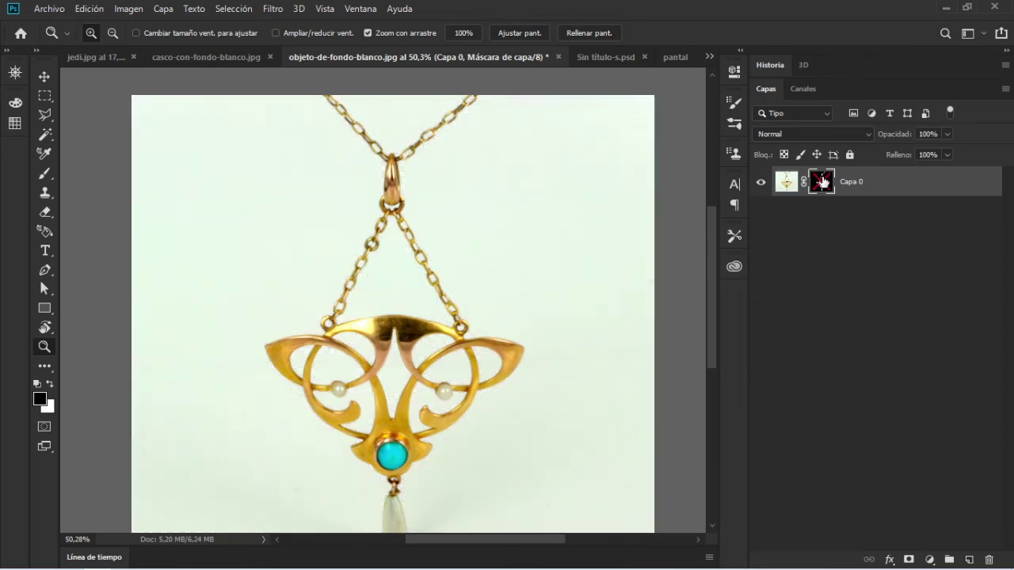
left_click(823, 182, "shift")
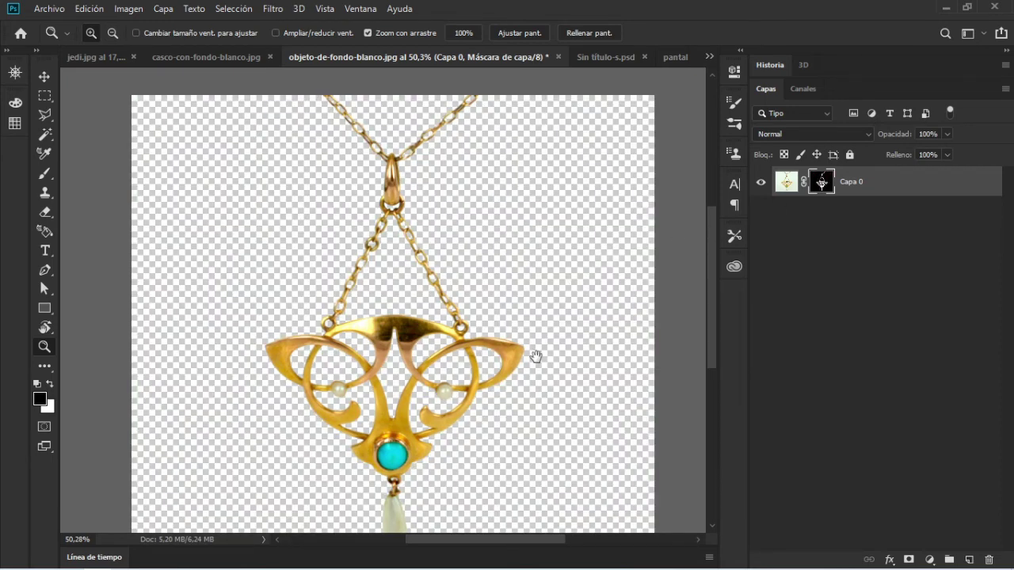
left_click_drag(542, 335, 547, 307)
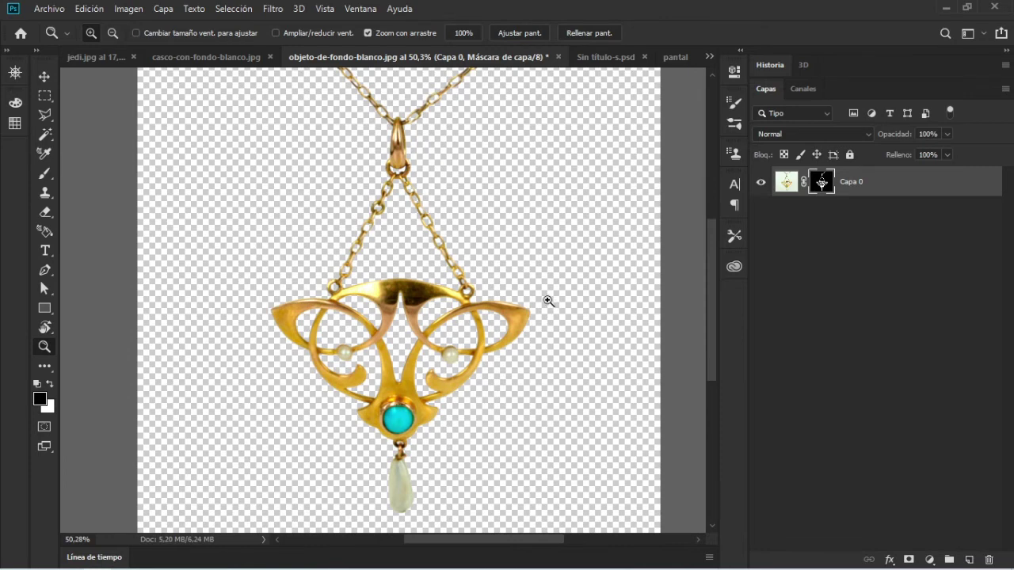
left_click(228, 58)
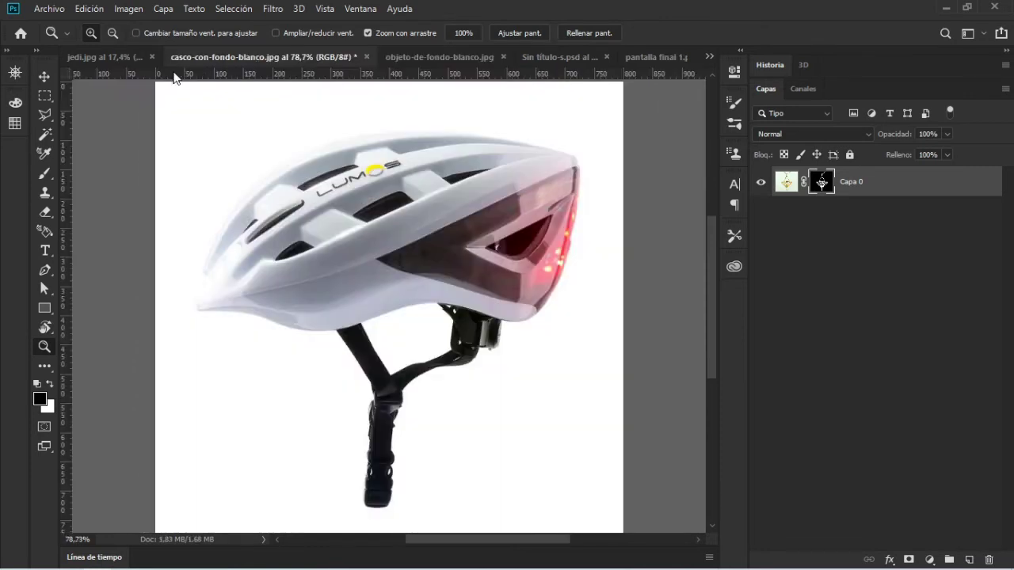
Browse the jedi, helmet and Sin título subscribe-button documents, then return to the pendant.
left_click(107, 59)
left_click(305, 62)
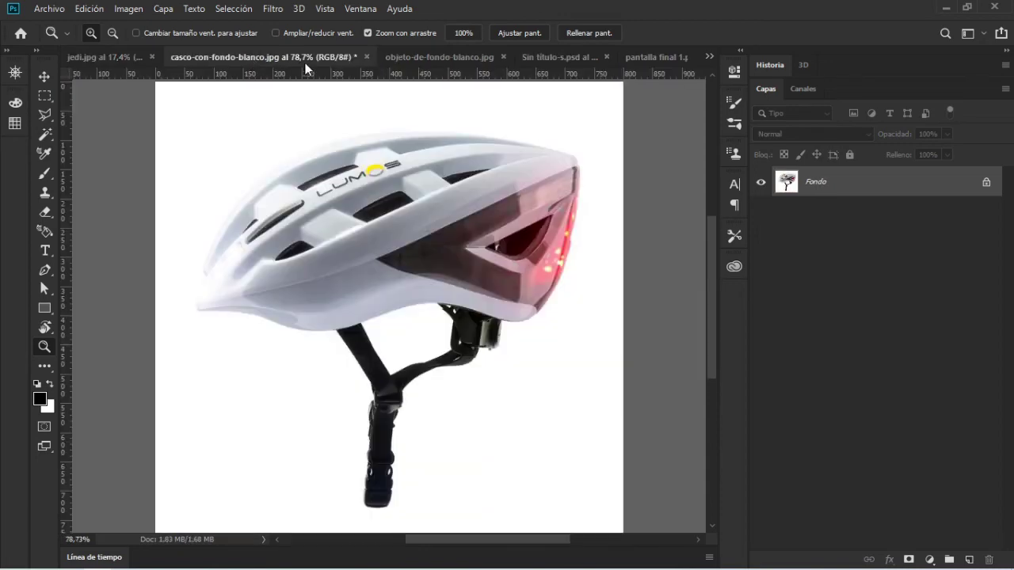
left_click(422, 55)
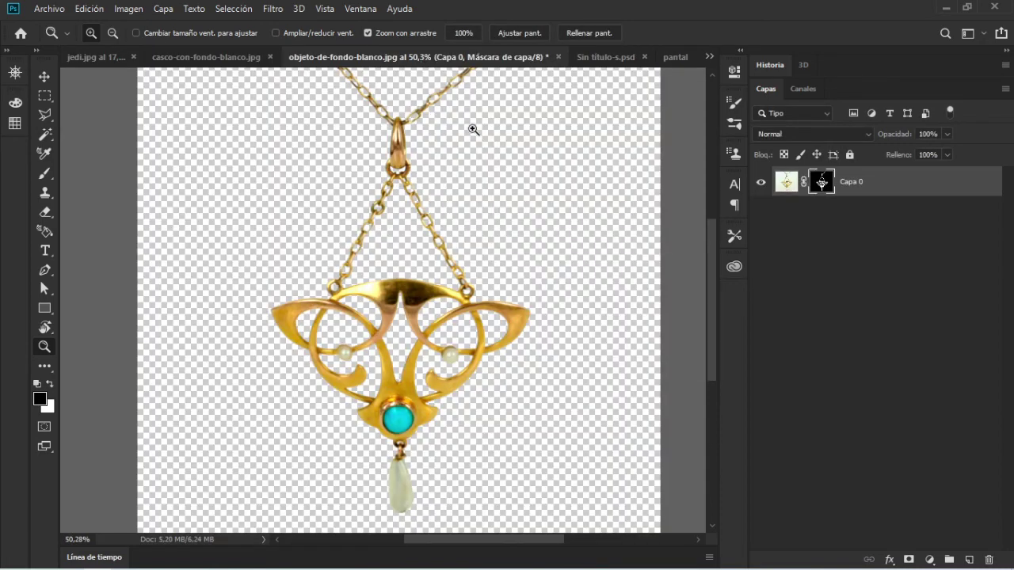
left_click(606, 57)
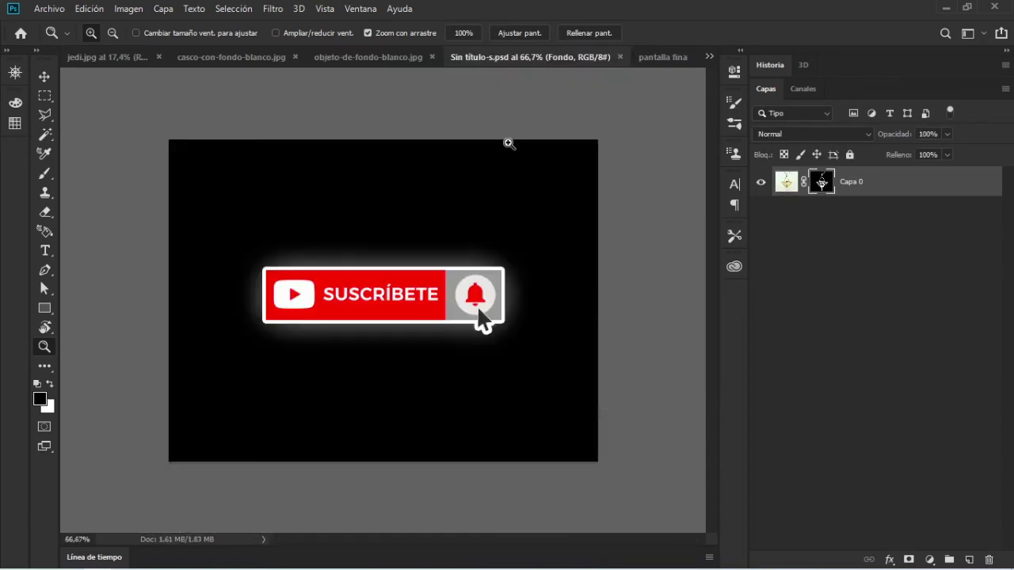
mouse_move(352, 308)
left_mouse_down()
mouse_move(445, 317)
mouse_move(430, 319)
left_mouse_up()
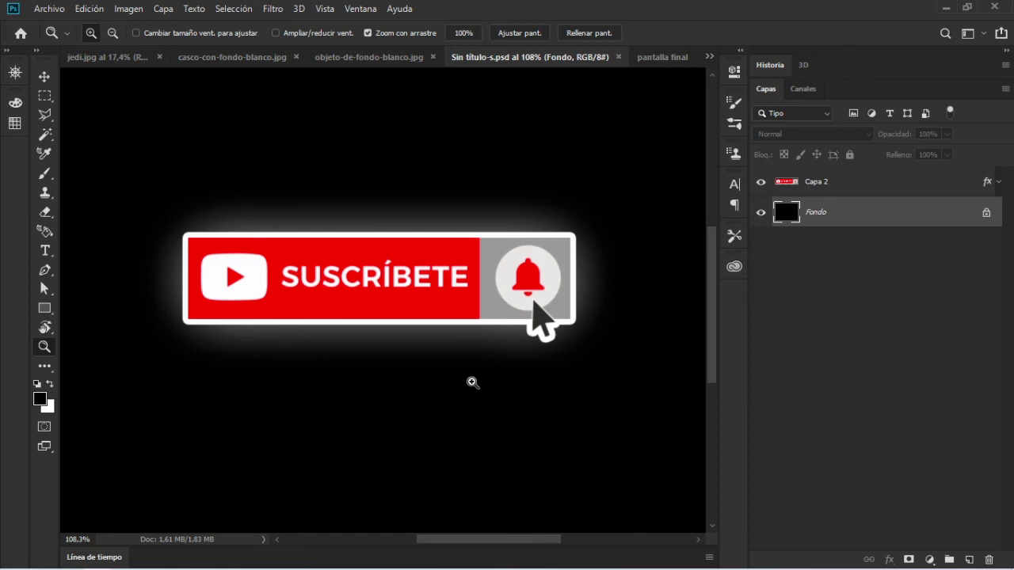
mouse_move(473, 382)
left_mouse_down()
mouse_move(441, 383)
mouse_move(458, 394)
mouse_move(444, 394)
left_mouse_up()
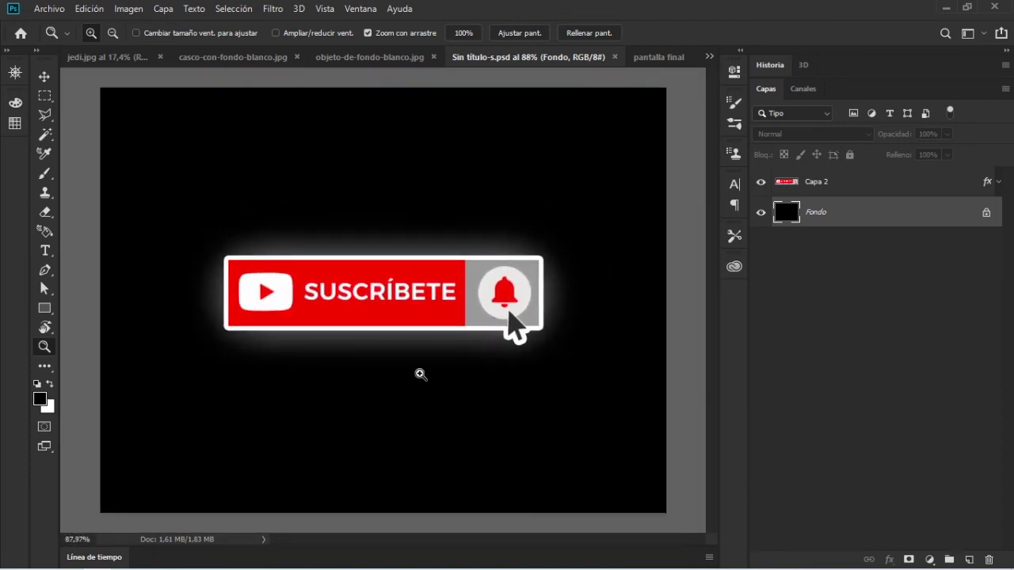
left_click(338, 60)
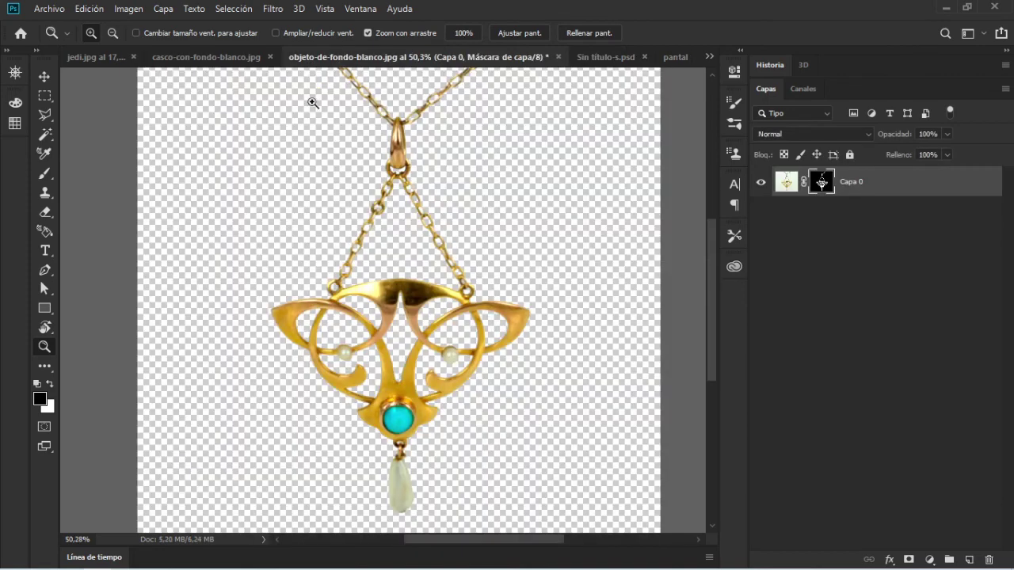
Zoom the pendant document view out and back in.
scroll(458, 194, "down", 2)
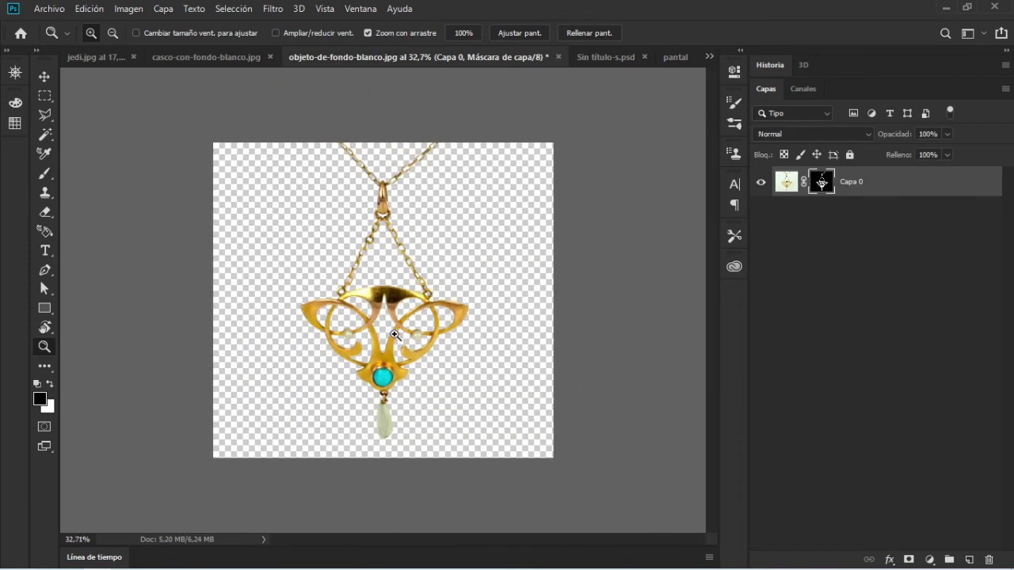
scroll(396, 335, "up", 2)
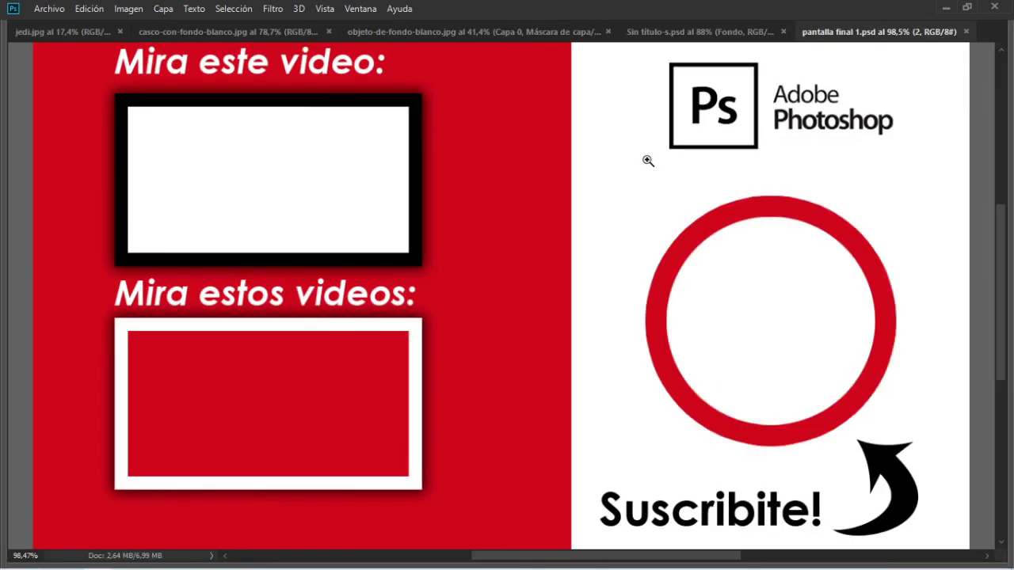
Cycle the screen mode to full screen on black, hiding the menu bar and panels.
key("f")
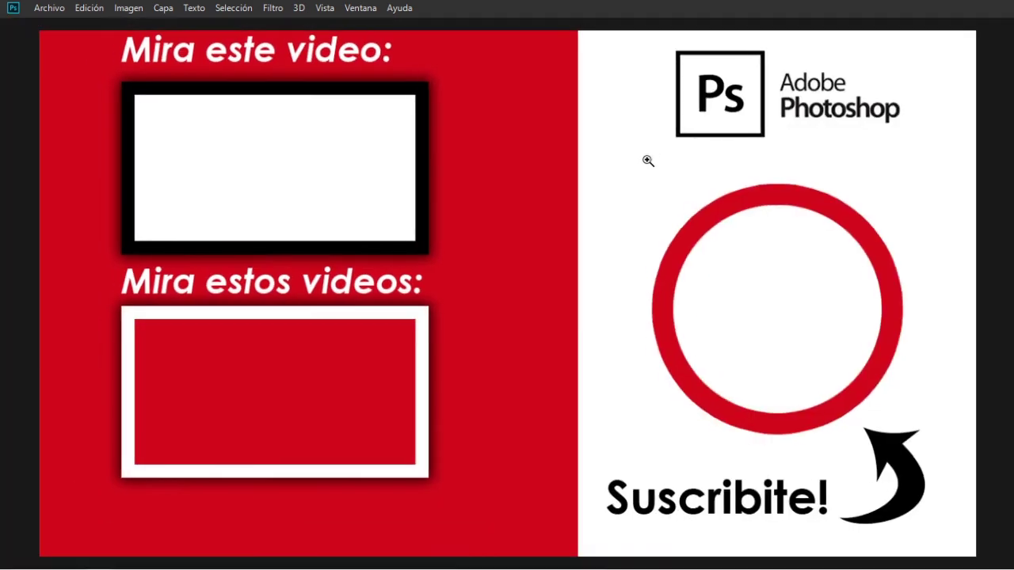
key("f")
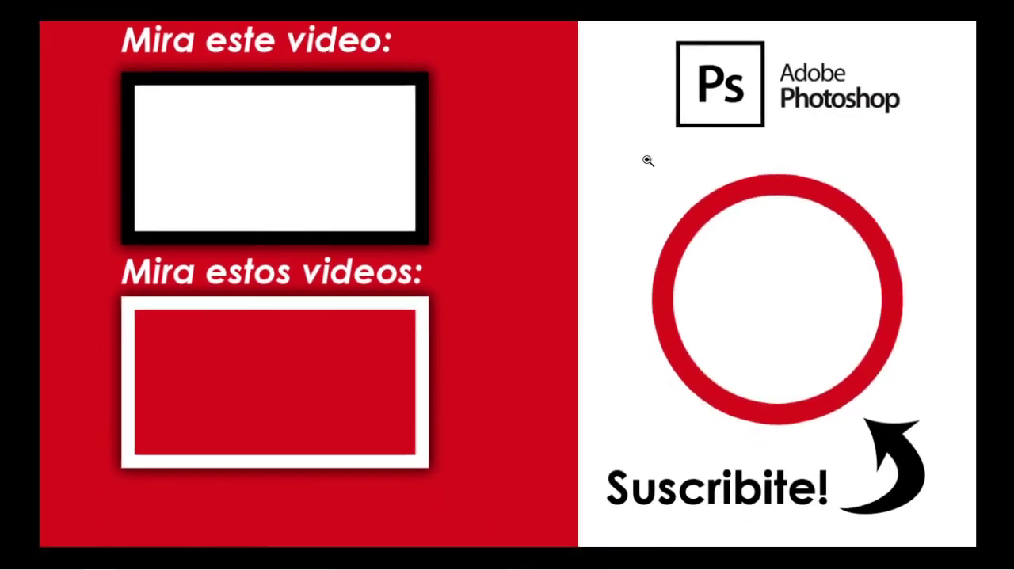